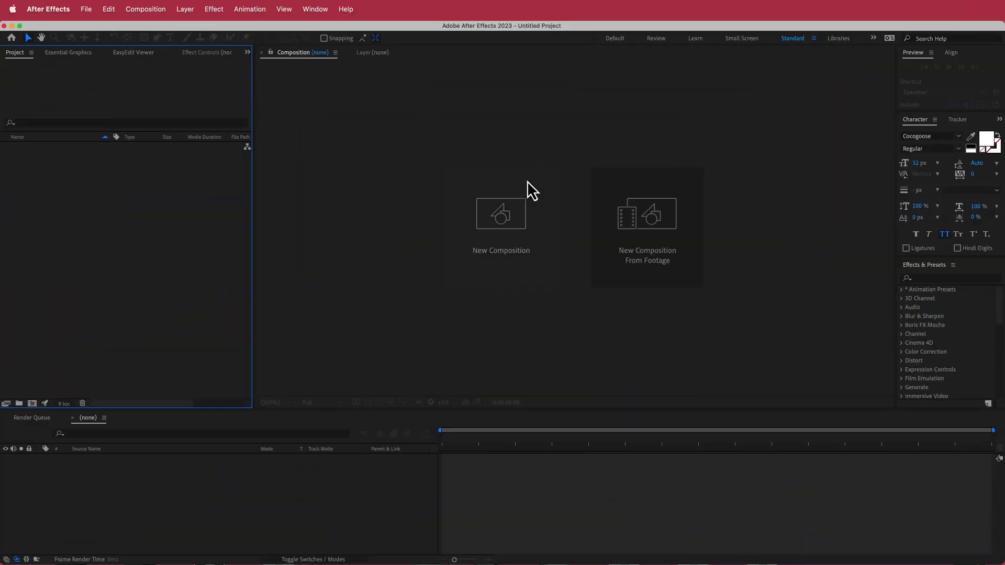
- Create a 15-second 1920 x 1080 composition at 30 fps and add a comp-sized black solid named BG
{"action": "left_click", "coordinate": [520, 219]}
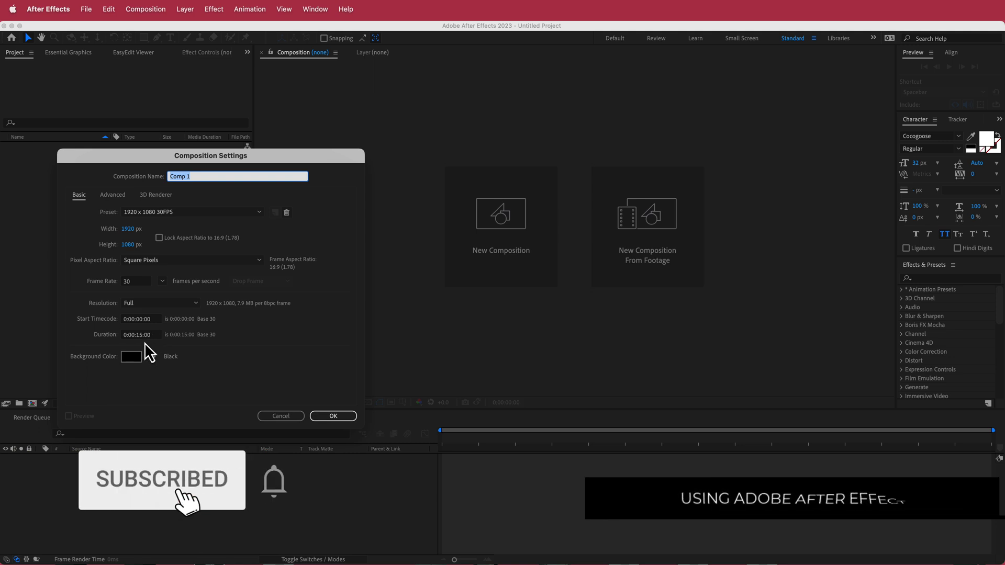
{"action": "left_click", "coordinate": [329, 415]}
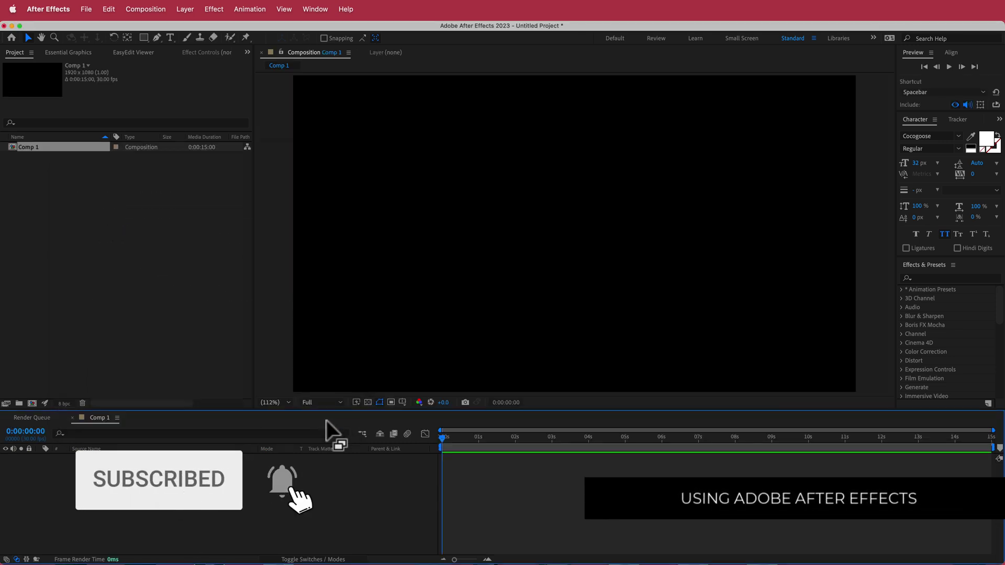
{"action": "right_click", "coordinate": [350, 459]}
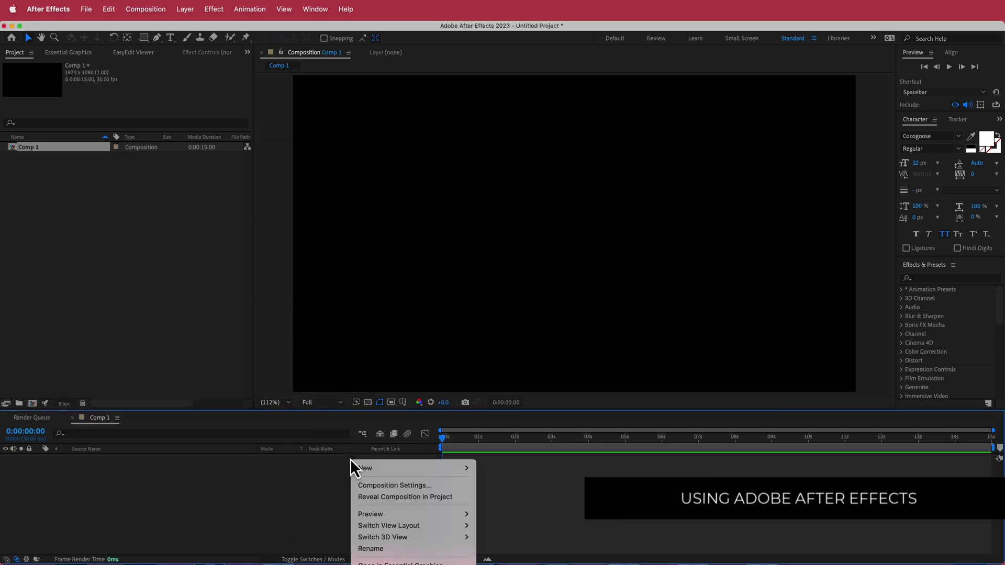
{"action": "mouse_move", "coordinate": [355, 467]}
{"action": "left_click", "coordinate": [506, 496]}
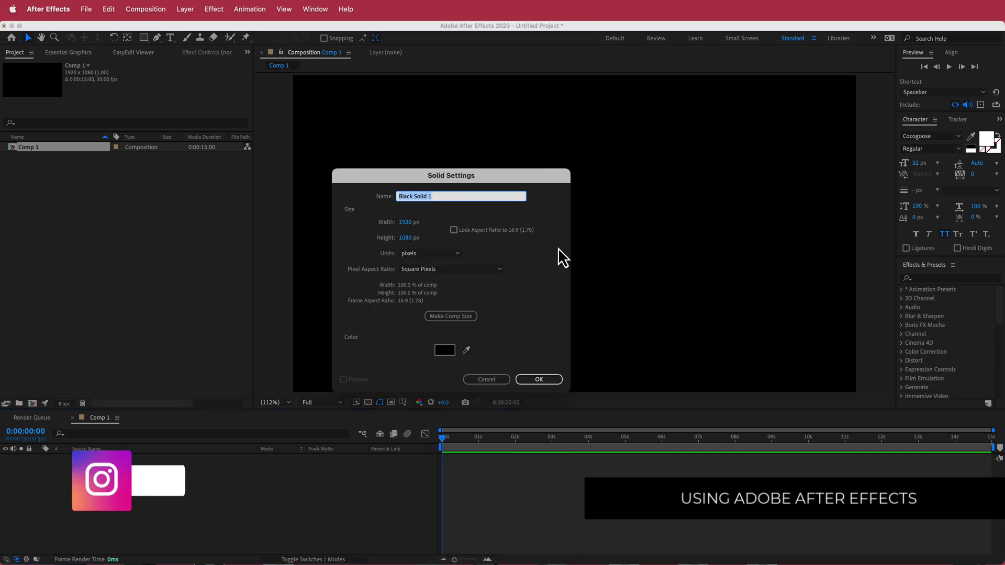
{"action": "key", "text": "Return"}
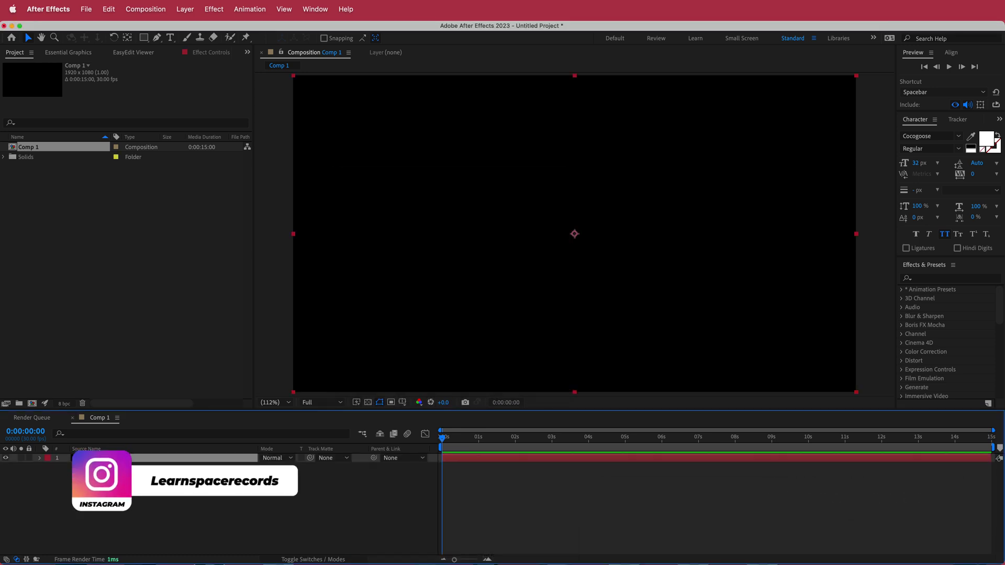
- Add a second comp-sized black solid named PARTICULAR above the BG layer
{"action": "right_click", "coordinate": [360, 459]}
{"action": "mouse_move", "coordinate": [391, 469]}
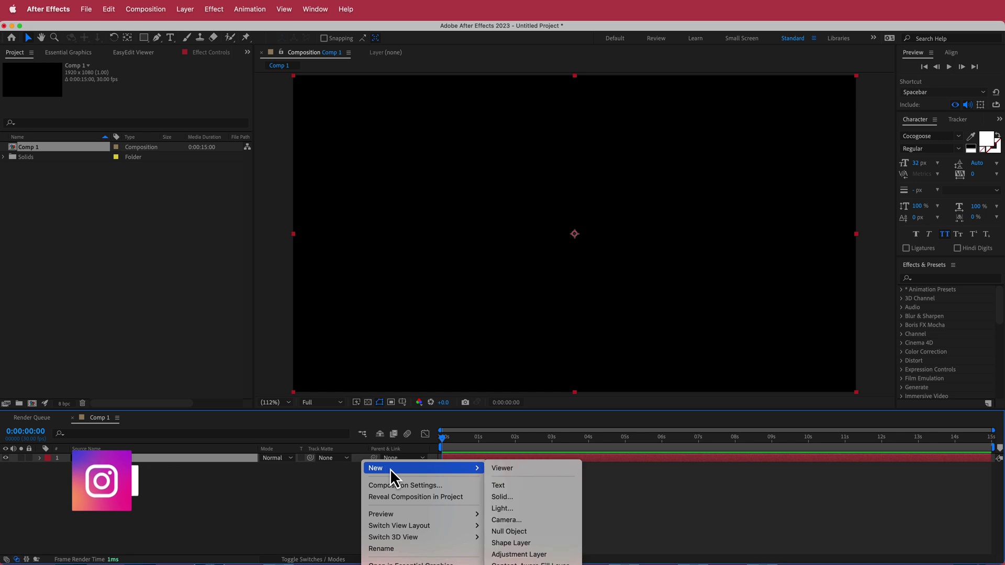
{"action": "left_click", "coordinate": [532, 497]}
{"action": "type", "text": "P"}
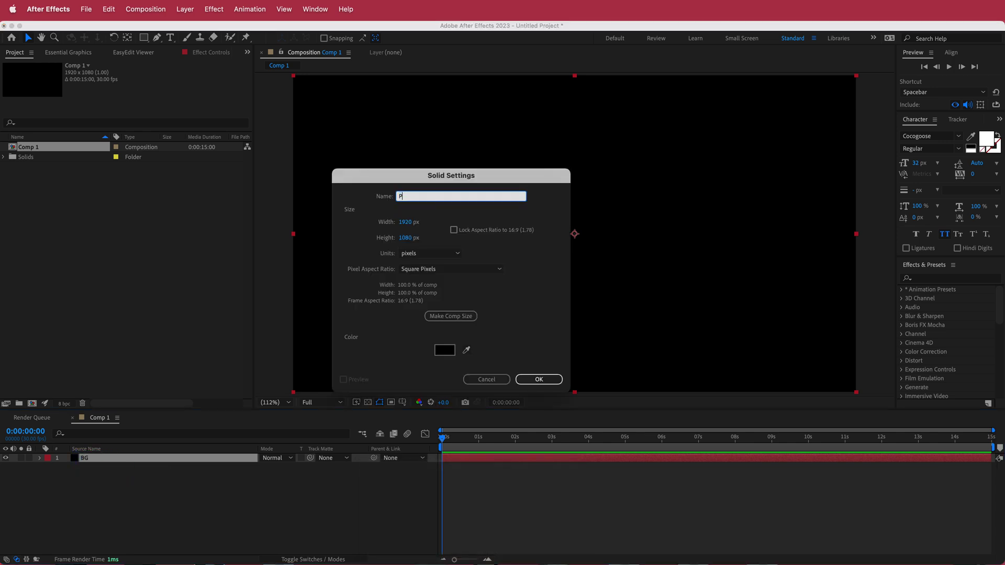
{"action": "type", "text": "ARTICULAR"}
{"action": "key", "text": "Return"}
- Apply the Trapcode Particular effect to the PARTICULAR solid
{"action": "key", "text": "ctrl+space"}
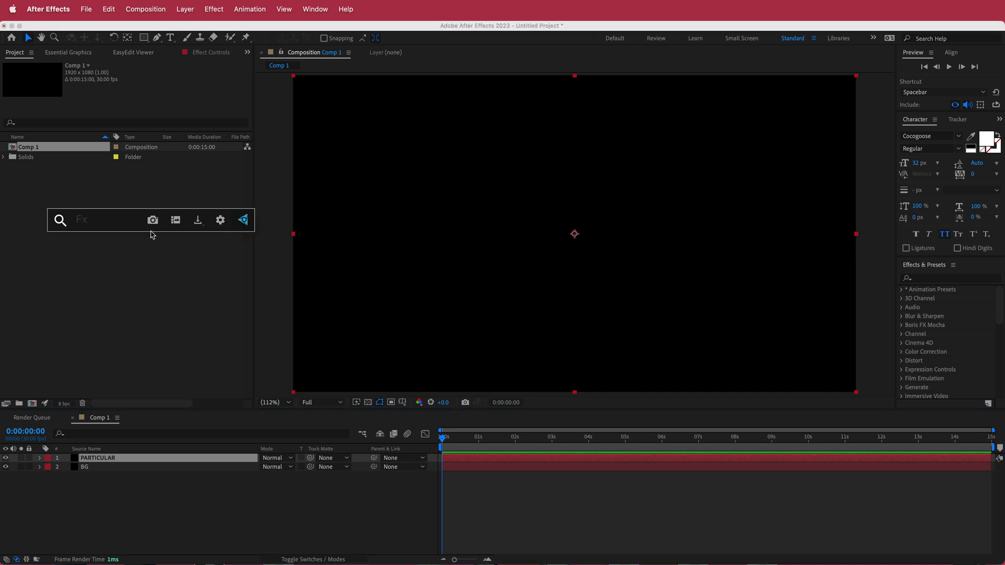
{"action": "type", "text": "par"}
{"action": "key", "text": "Return"}
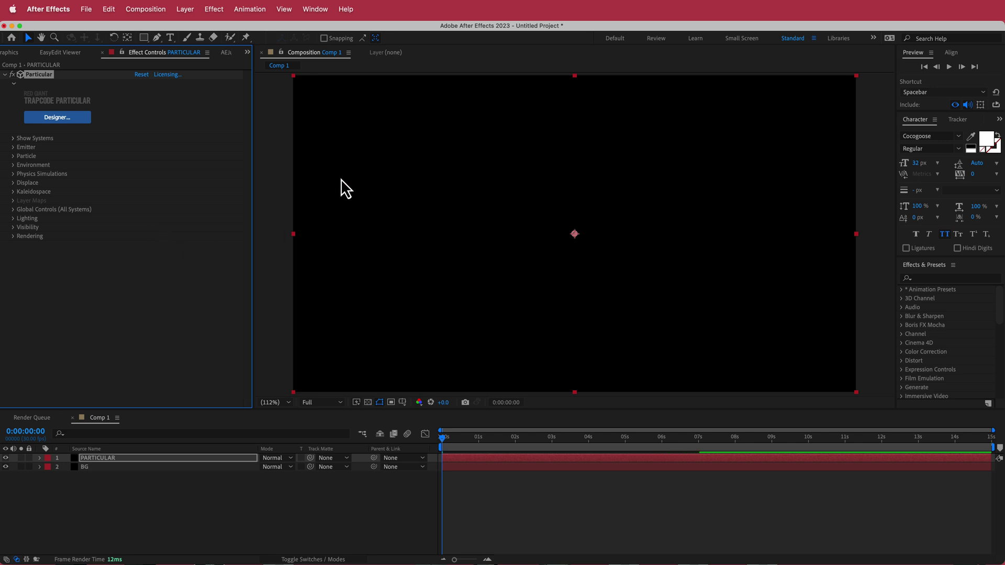
- Start the work area at 2 seconds, trim the composition to it and preview the particles
{"action": "left_click_drag", "start_coordinate": [444, 442], "coordinate": [519, 443]}
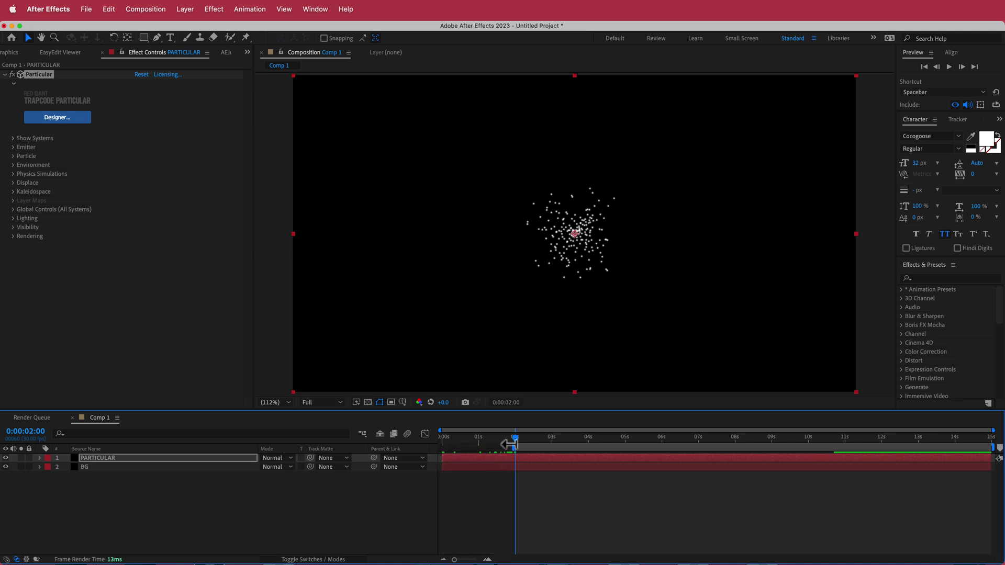
{"action": "right_click", "coordinate": [522, 448]}
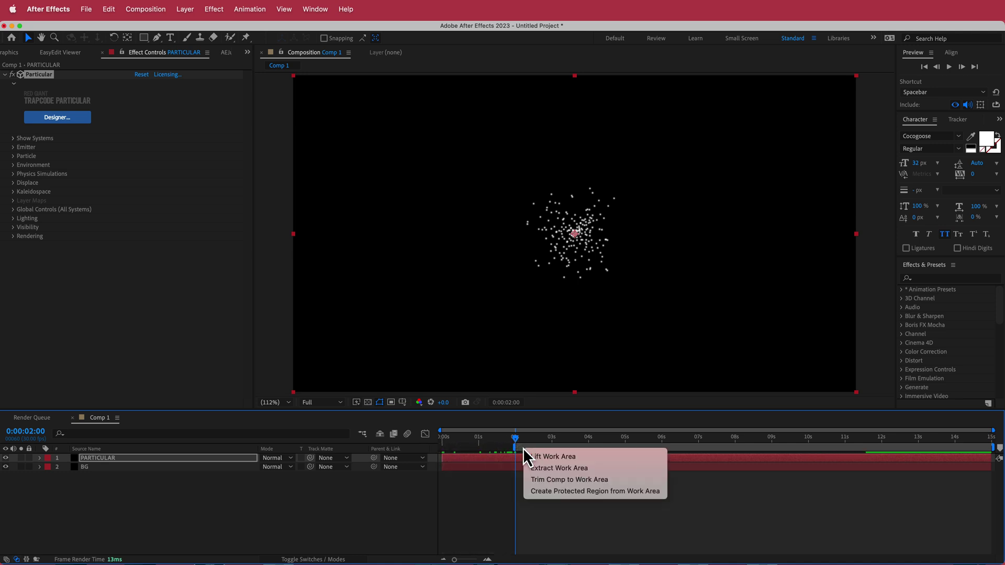
{"action": "left_click", "coordinate": [531, 480]}
{"action": "mouse_move", "coordinate": [451, 446]}
{"action": "left_mouse_down"}
{"action": "mouse_move", "coordinate": [557, 444]}
{"action": "mouse_move", "coordinate": [450, 446]}
{"action": "left_mouse_up"}
{"action": "key", "text": "space"}
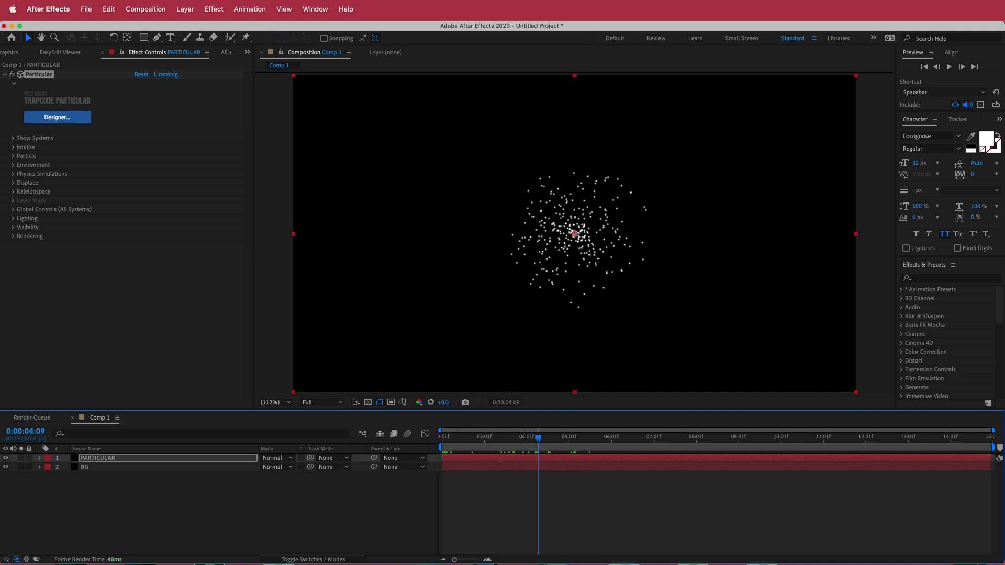
- End the work area at about 10 seconds, trim the composition to it and return to the first frame
{"action": "left_click_drag", "start_coordinate": [995, 449], "coordinate": [795, 456]}
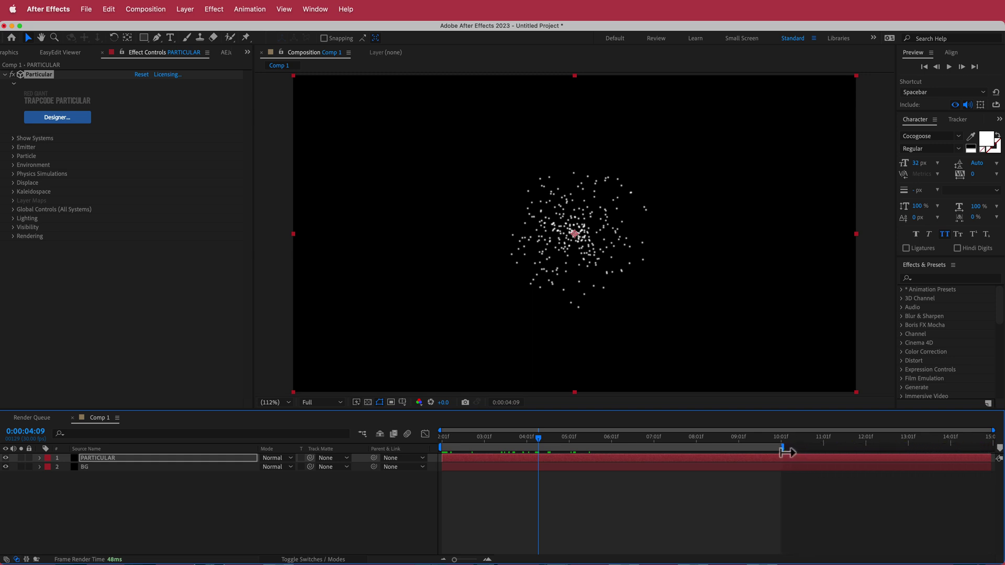
{"action": "right_click", "coordinate": [773, 450]}
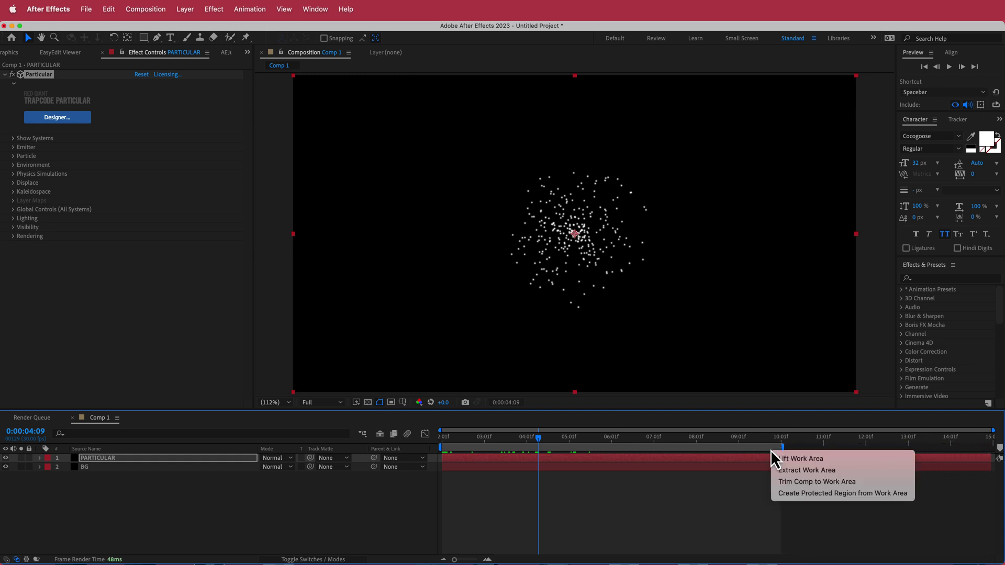
{"action": "left_click", "coordinate": [811, 481]}
{"action": "key", "text": "End"}
{"action": "key", "text": "Home"}
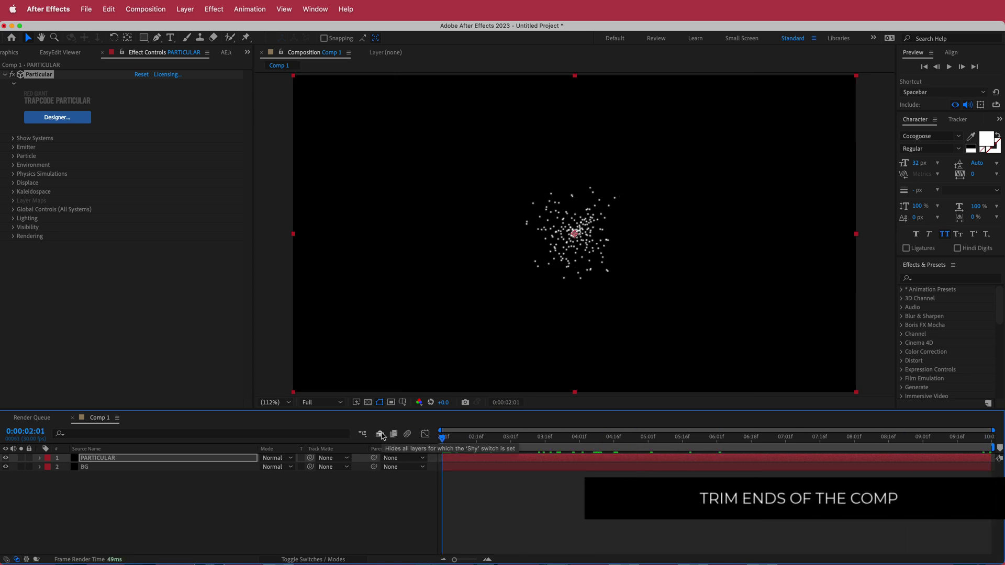
- Set Particular's emitter type to Box and its emission rate to 20000 particles per second
{"action": "left_click", "coordinate": [14, 147]}
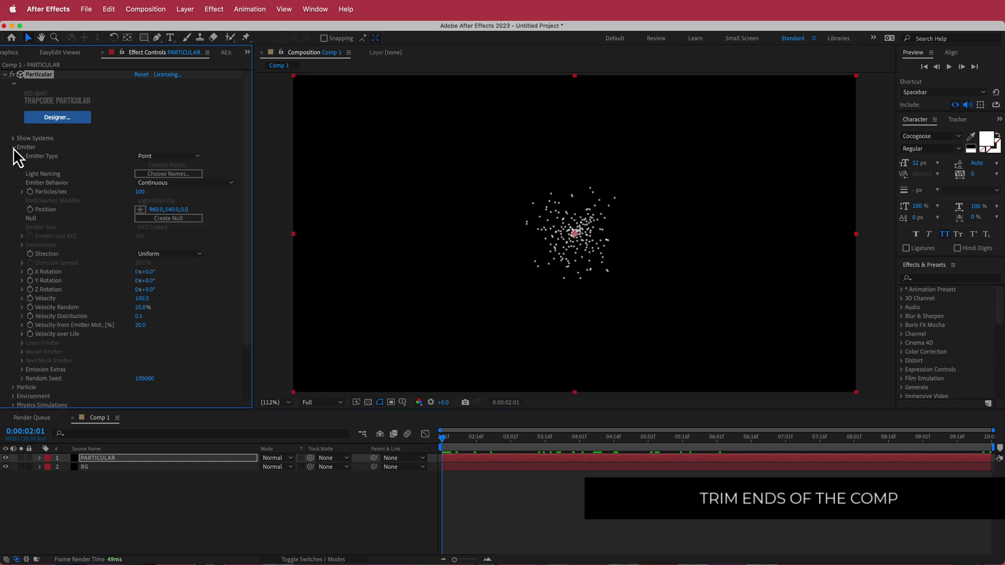
{"action": "left_click", "coordinate": [154, 156]}
{"action": "left_click", "coordinate": [165, 180]}
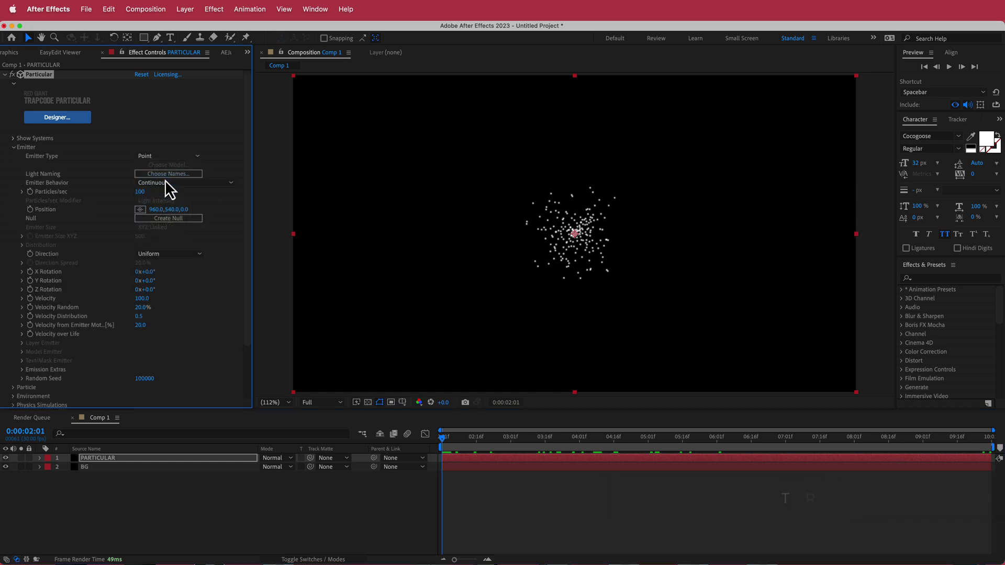
{"action": "left_click", "coordinate": [141, 192]}
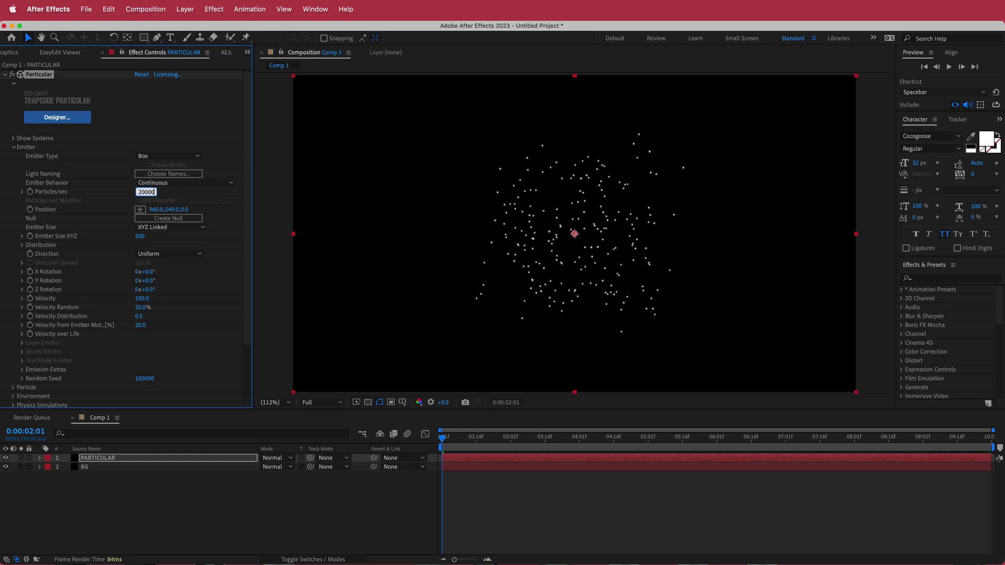
{"action": "key", "text": "Return"}
- Go to about 0:00:04:20 and lower the composition's preview resolution to Half
{"action": "left_click_drag", "start_coordinate": [444, 441], "coordinate": [622, 438]}
{"action": "left_click", "coordinate": [322, 402]}
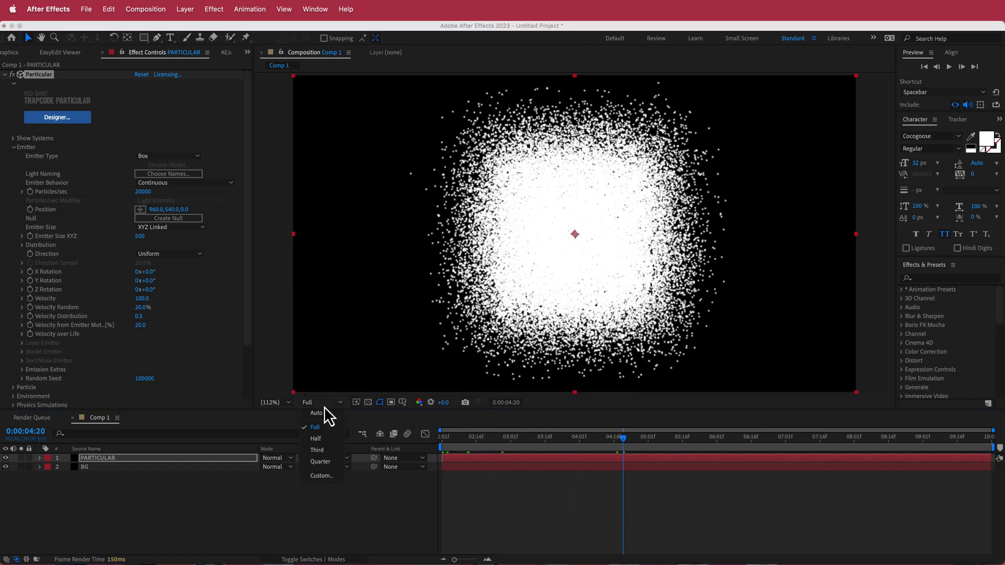
{"action": "left_click", "coordinate": [316, 438]}
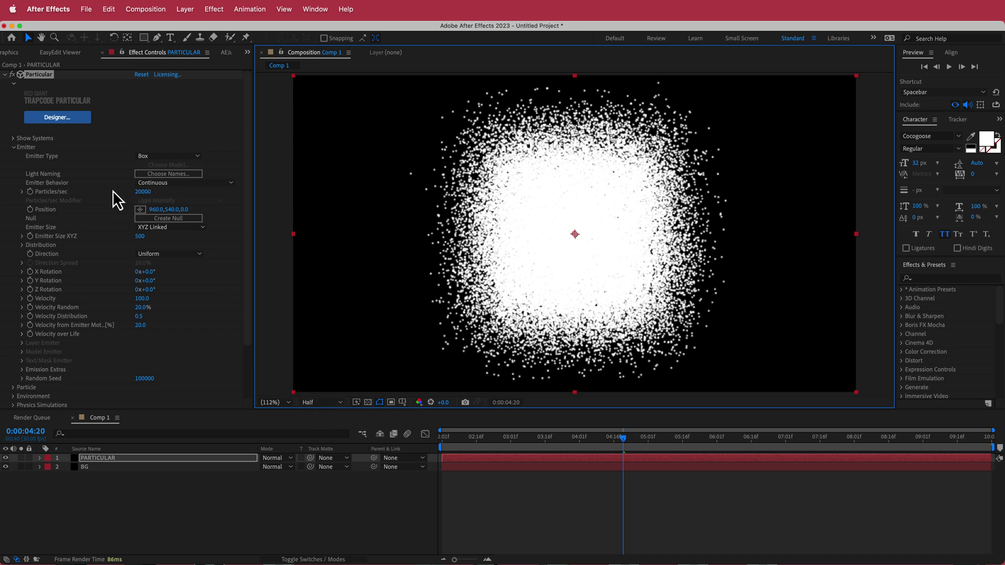
- Switch the emitter size to XYZ Individual, with X at 2000, Y at 0 and Z at 2000
{"action": "left_click", "coordinate": [151, 228]}
{"action": "left_click", "coordinate": [174, 251]}
{"action": "left_click", "coordinate": [140, 236]}
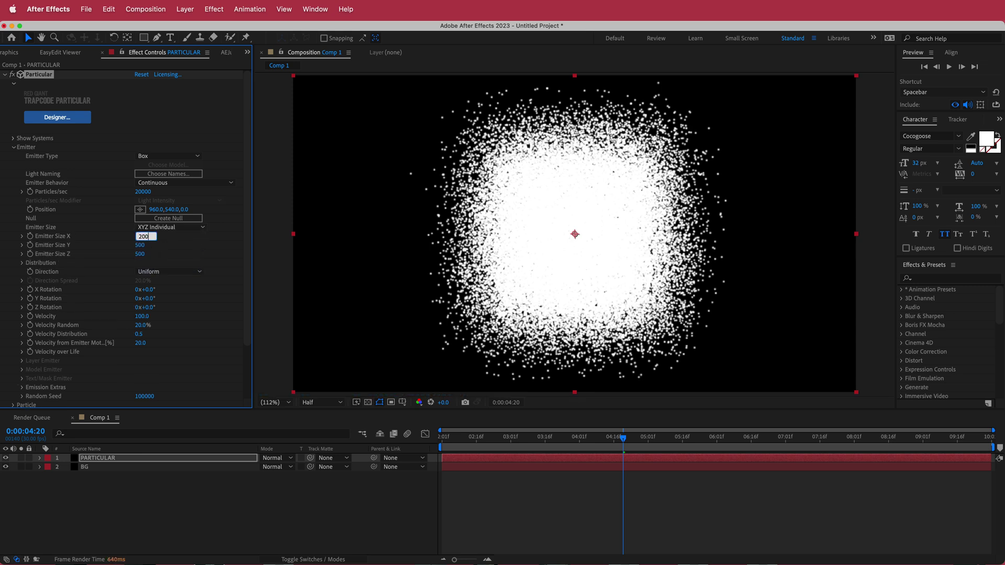
{"action": "key", "text": "Tab"}
{"action": "type", "text": "0"}
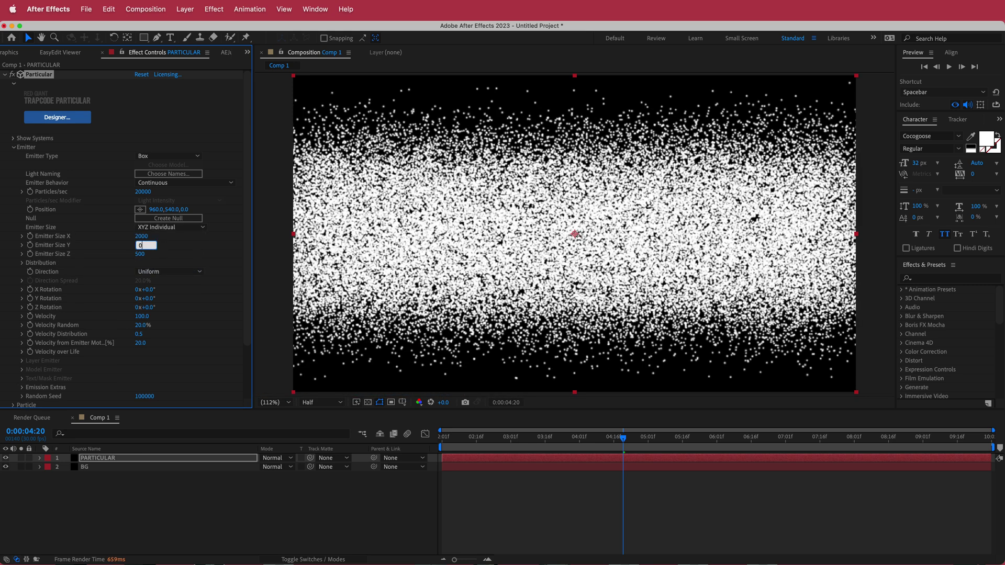
{"action": "key", "text": "Tab"}
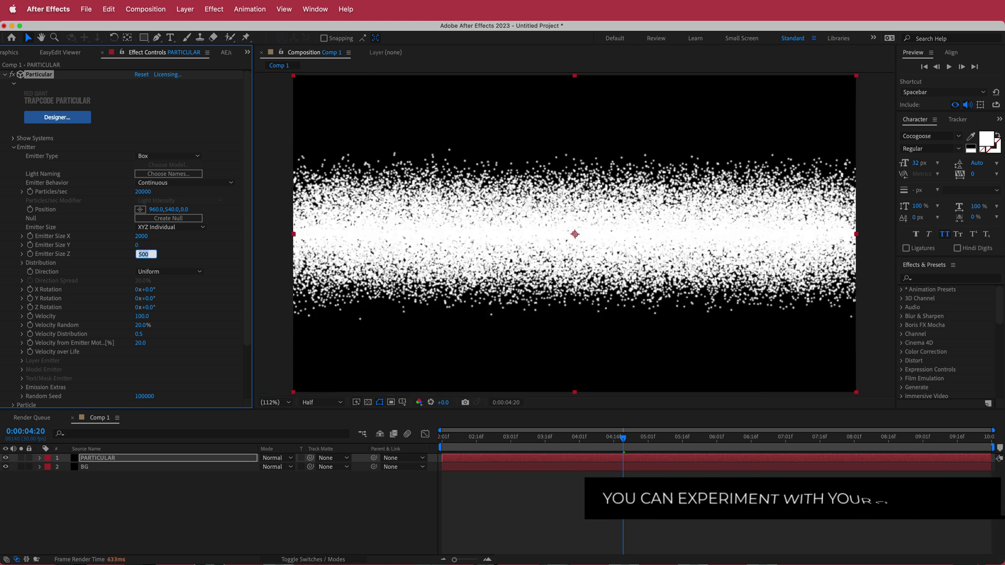
{"action": "type", "text": "2000"}
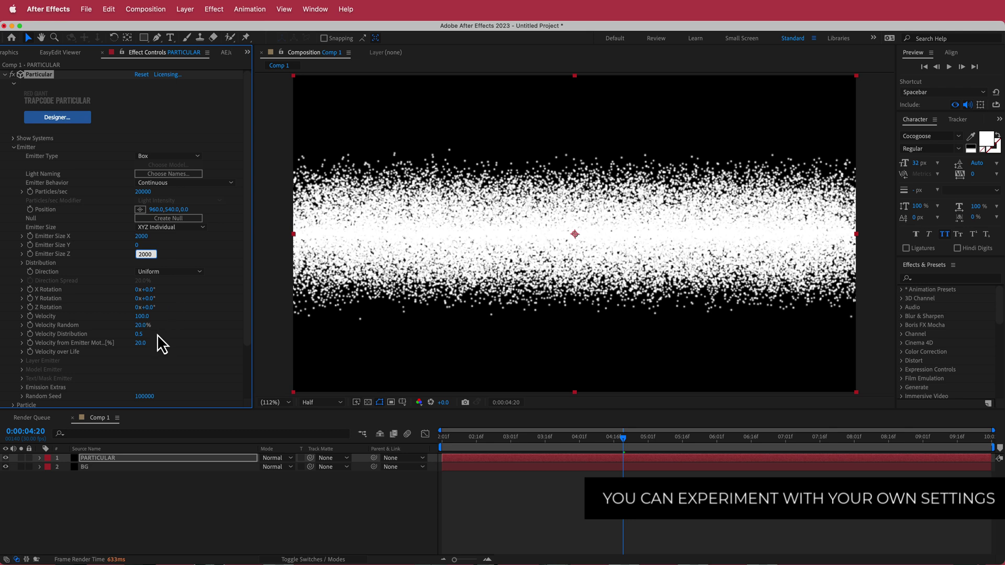
- Set the emitter's velocity to 0 and check the particles at about 0:00:02:19
{"action": "left_click", "coordinate": [142, 326]}
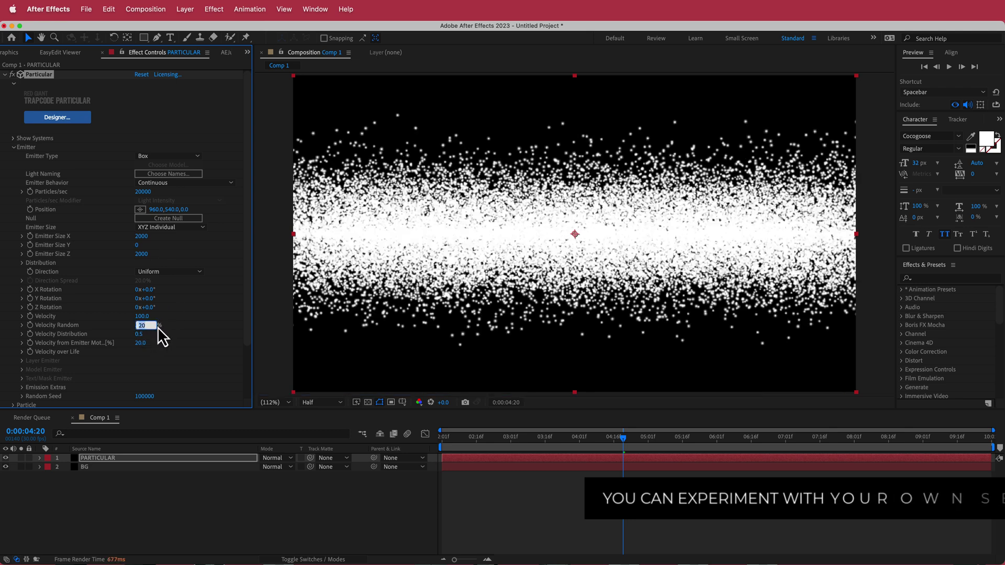
{"action": "left_click", "coordinate": [140, 316]}
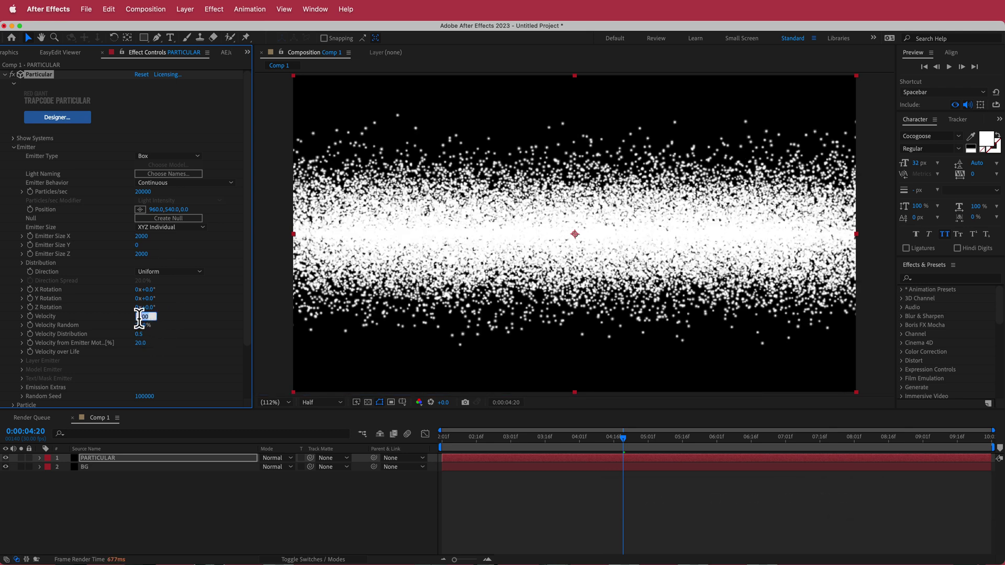
{"action": "type", "text": "0"}
{"action": "key", "text": "Return"}
{"action": "left_click_drag", "start_coordinate": [627, 445], "coordinate": [484, 434]}
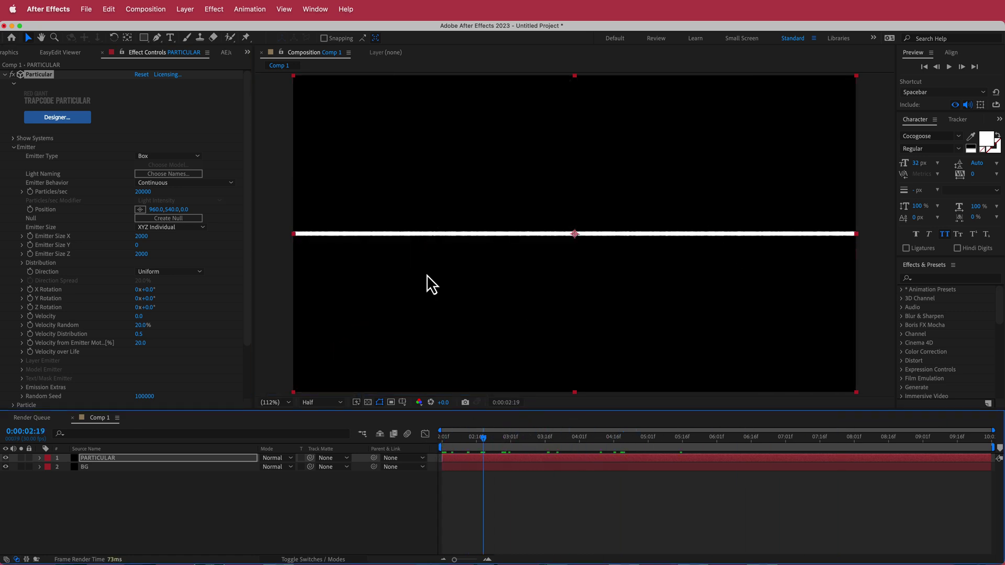
- Add a two-node camera with the 35mm preset to the composition
{"action": "right_click", "coordinate": [363, 460]}
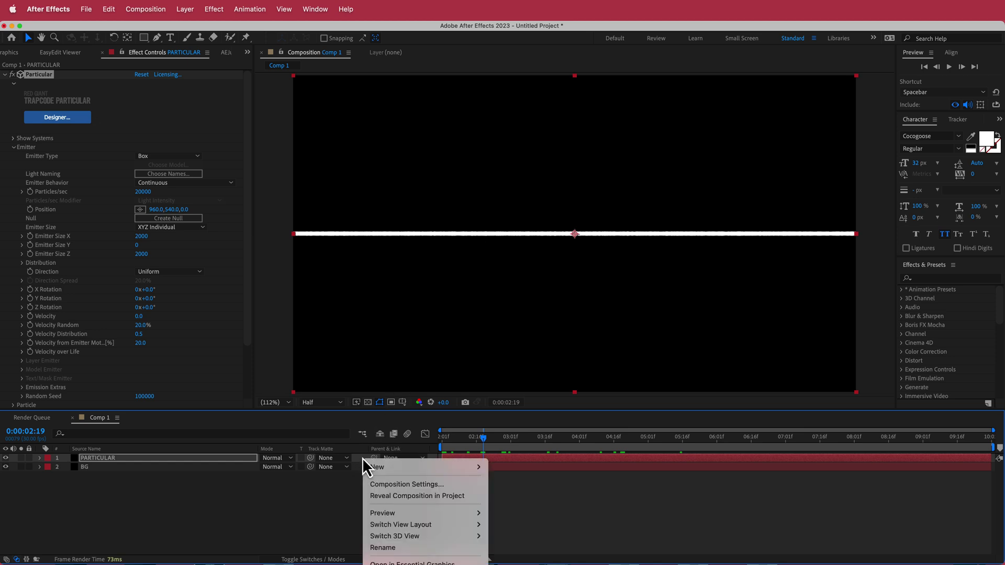
{"action": "mouse_move", "coordinate": [392, 467]}
{"action": "left_click", "coordinate": [547, 519]}
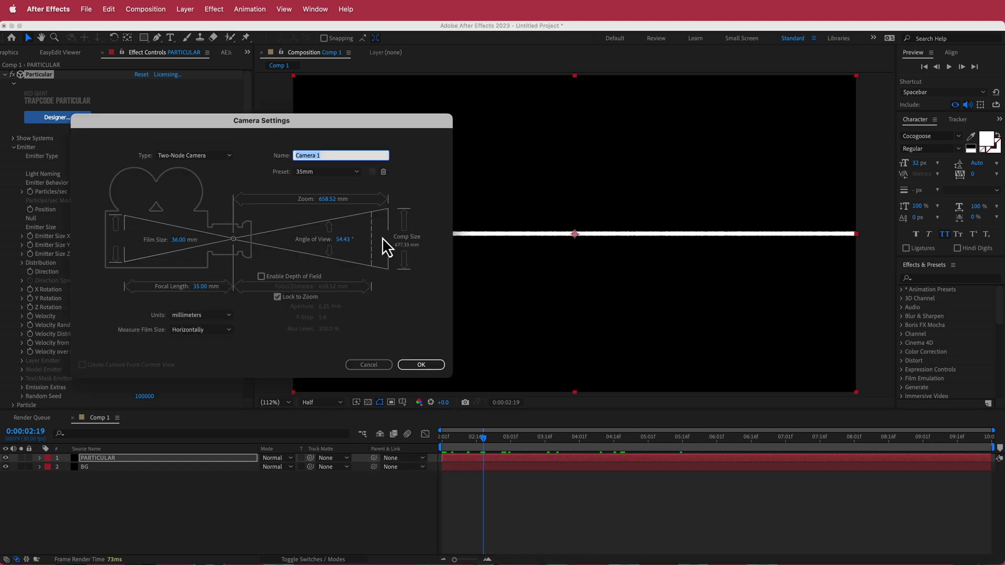
{"action": "left_click", "coordinate": [432, 364]}
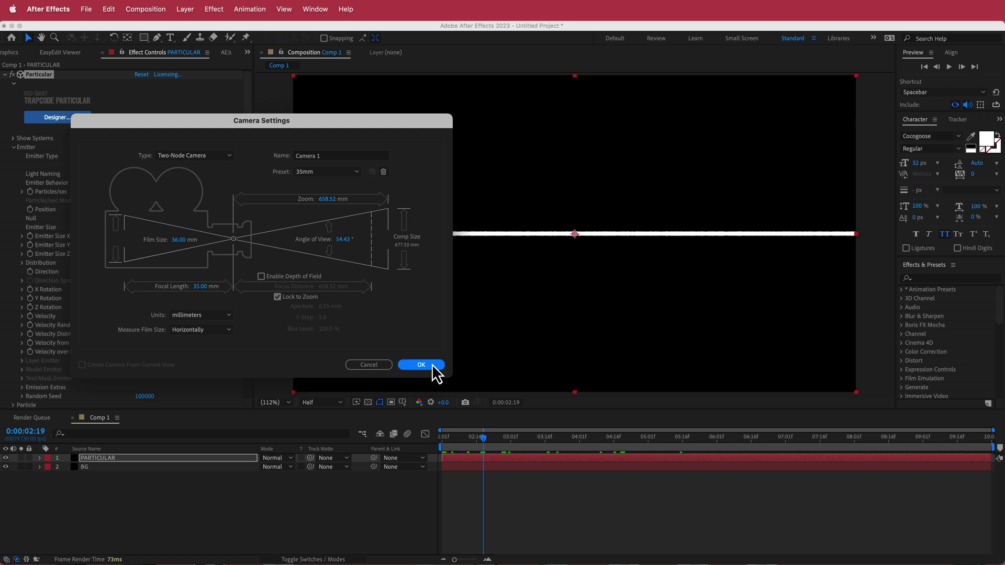
- Orbit the camera to look down on the flat particle plane at a slight angle, and check it at 0:00:02:14
{"action": "key", "text": "c"}
{"action": "left_click", "coordinate": [589, 221]}
{"action": "left_click_drag", "start_coordinate": [589, 221], "coordinate": [578, 236]}
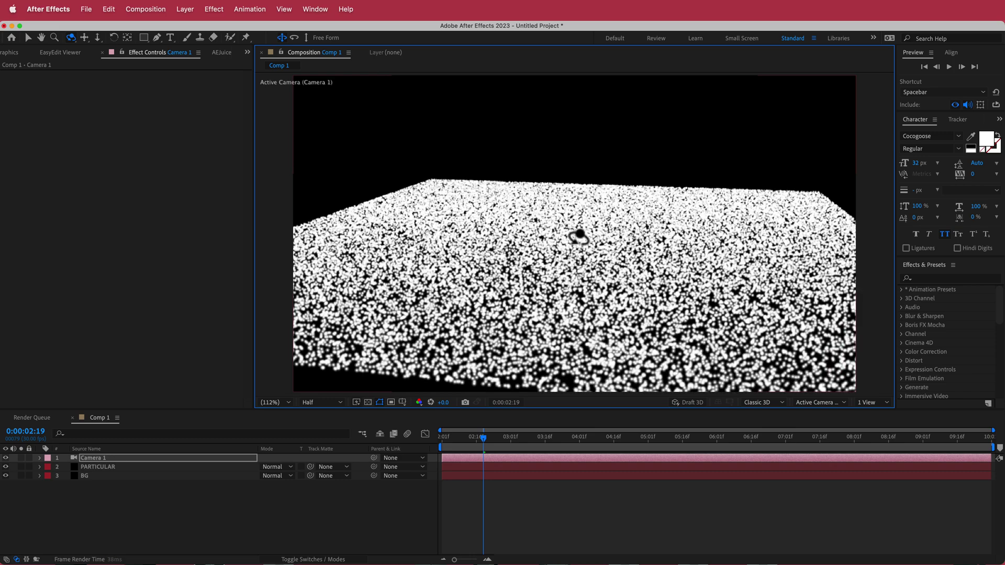
{"action": "mouse_move", "coordinate": [482, 437]}
{"action": "left_mouse_down"}
{"action": "mouse_move", "coordinate": [621, 433]}
{"action": "mouse_move", "coordinate": [481, 442]}
{"action": "left_mouse_up"}
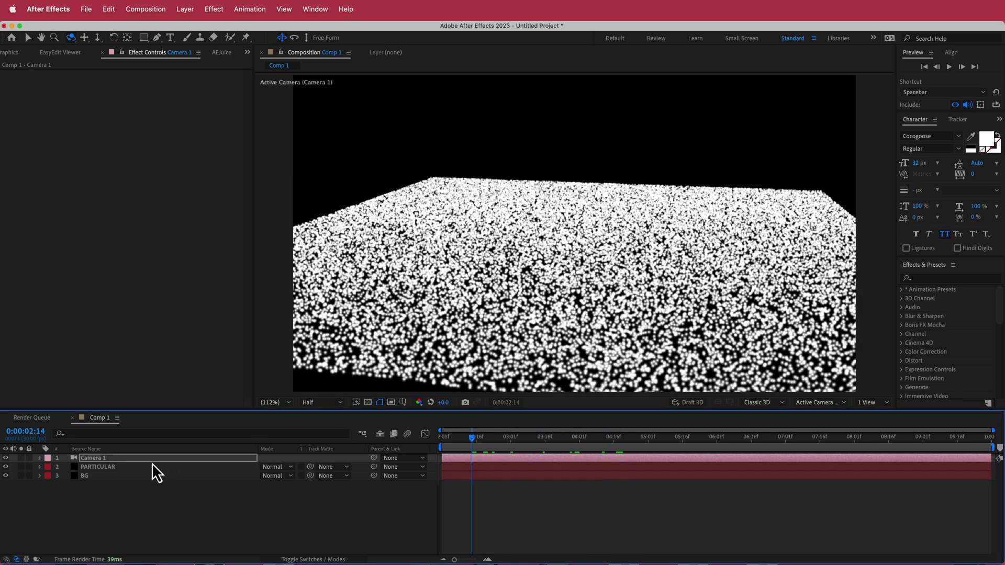
- Set the particle life to 4 seconds in the PARTICULAR layer's Particle settings
{"action": "left_click", "coordinate": [119, 466]}
{"action": "left_click_drag", "start_coordinate": [249, 98], "coordinate": [245, 176]}
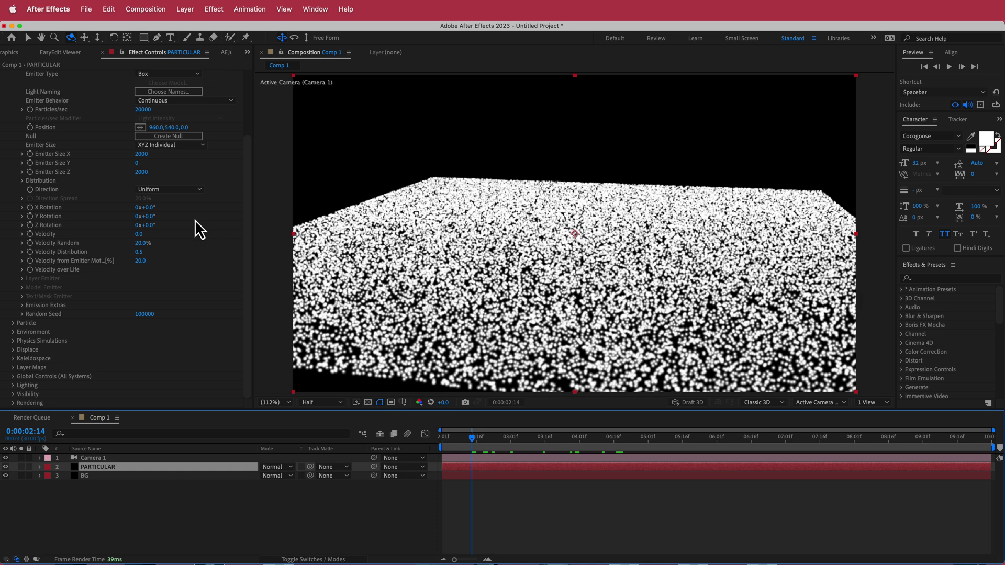
{"action": "left_click", "coordinate": [14, 324]}
{"action": "scroll", "coordinate": [104, 278], "scroll_direction": "down", "scroll_amount": 5}
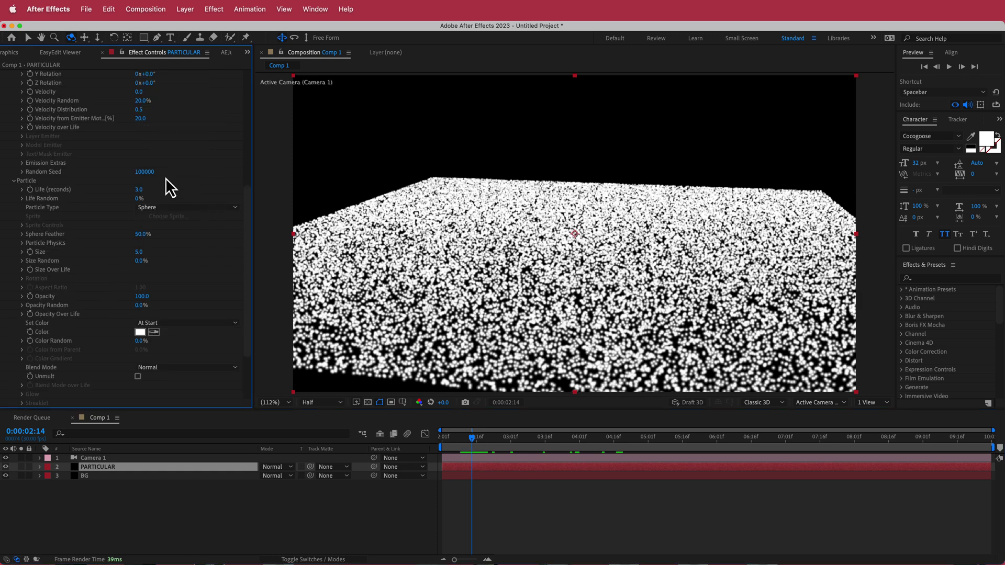
{"action": "left_click", "coordinate": [139, 191]}
{"action": "type", "text": "4"}
{"action": "key", "text": "Return"}
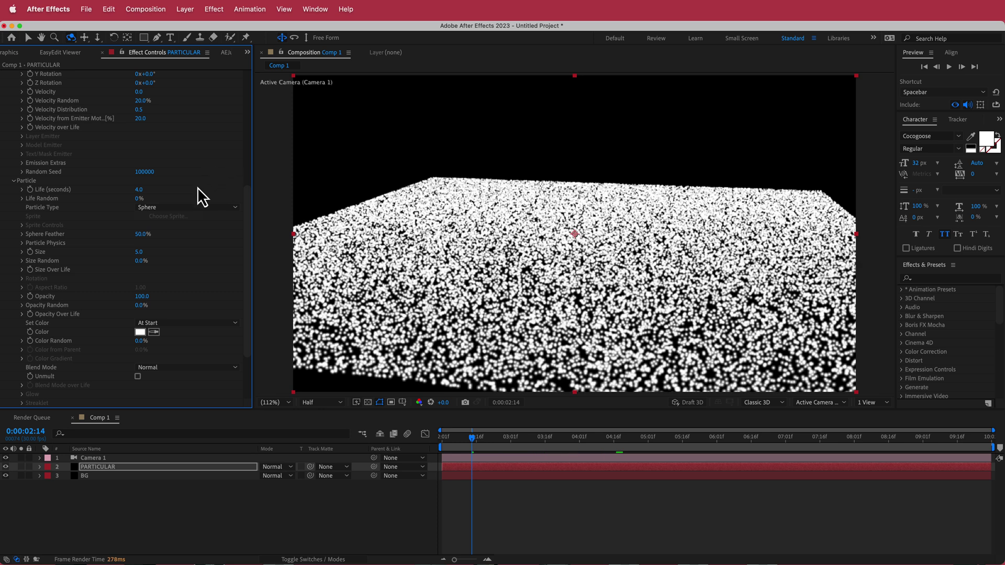
- Set the particles' Sphere Feather to 100% and Size to 1.5
{"action": "left_click_drag", "start_coordinate": [140, 237], "coordinate": [244, 233]}
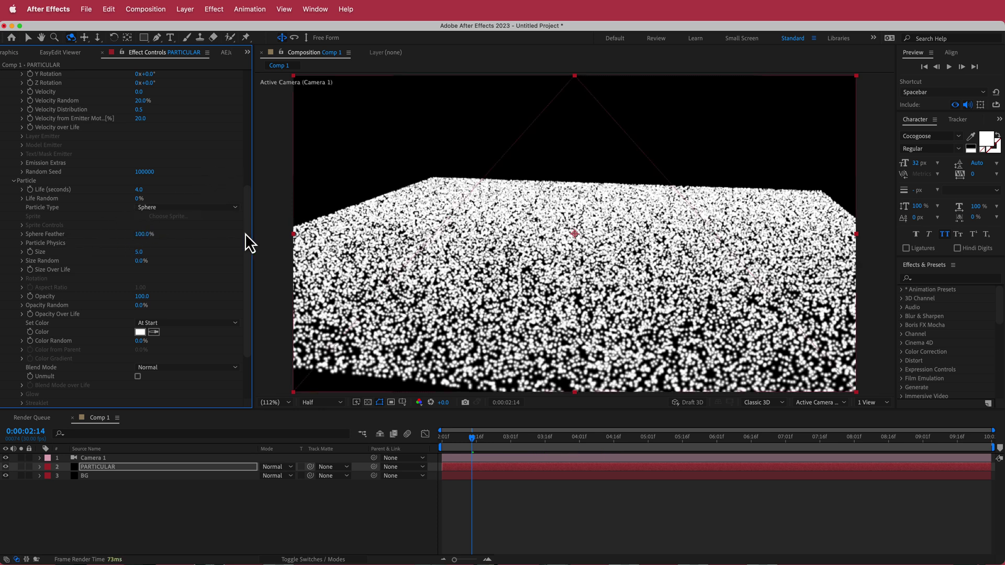
{"action": "left_click", "coordinate": [139, 254]}
{"action": "type", "text": "5"}
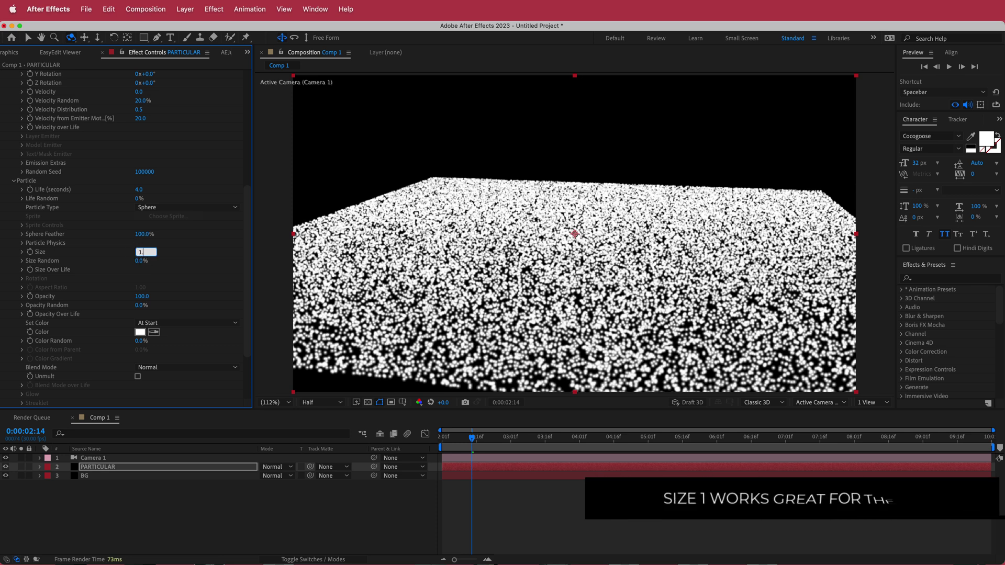
{"action": "key", "text": "Return"}
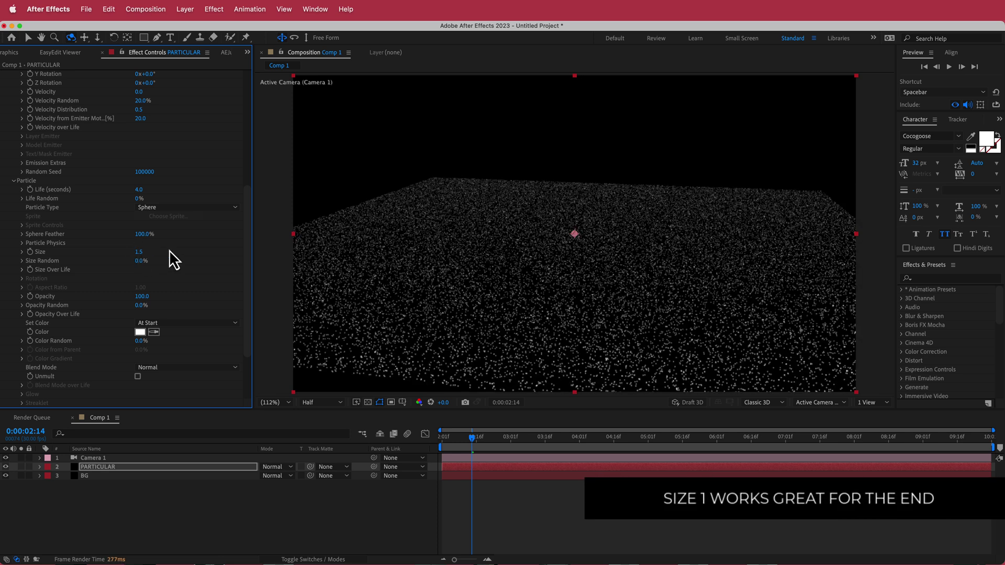
- Set the particle Opacity to 60 and Opacity Random to 50%
{"action": "left_click", "coordinate": [139, 297]}
{"action": "key", "text": "Return"}
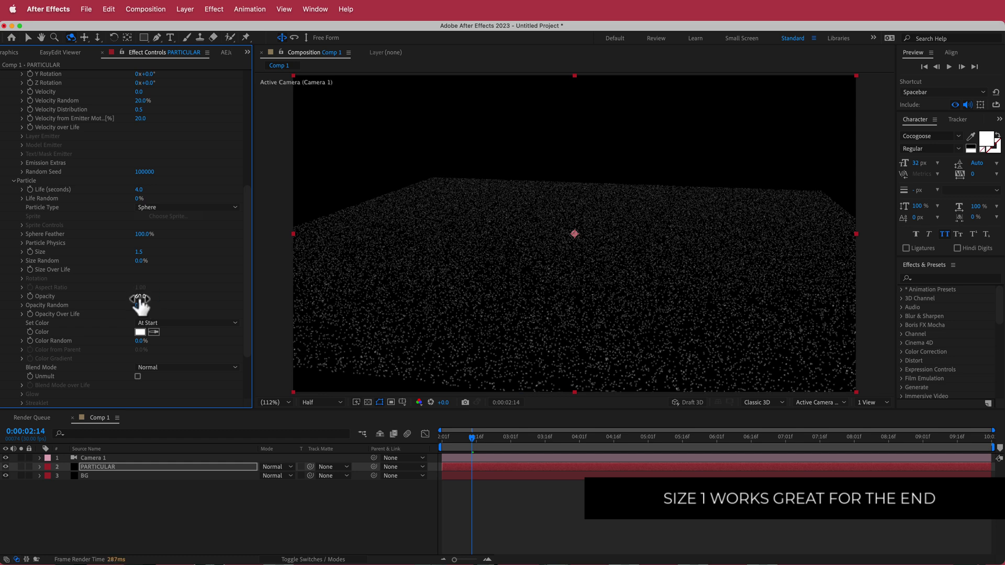
{"action": "left_click", "coordinate": [140, 305]}
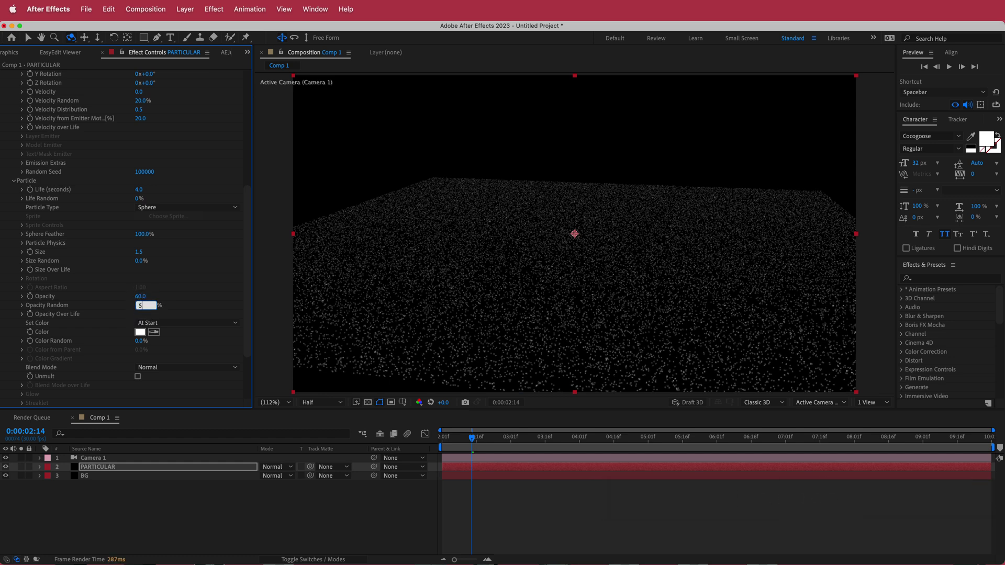
{"action": "key", "text": "Return"}
- Apply the Offset Peak curve preset to Opacity Over Life and check the particles at 0:00:02:22
{"action": "left_click", "coordinate": [21, 315]}
{"action": "left_click", "coordinate": [46, 397]}
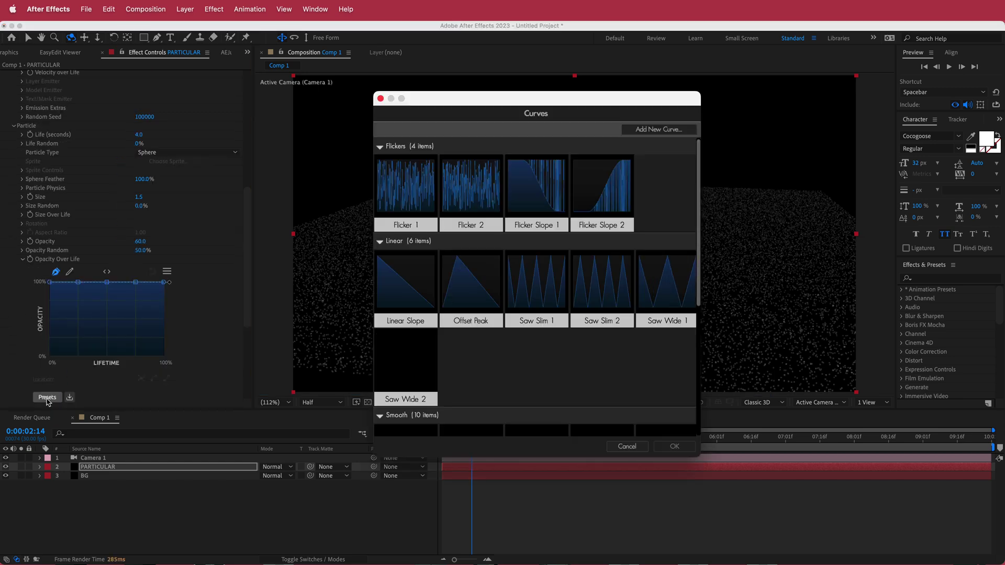
{"action": "left_click", "coordinate": [451, 300]}
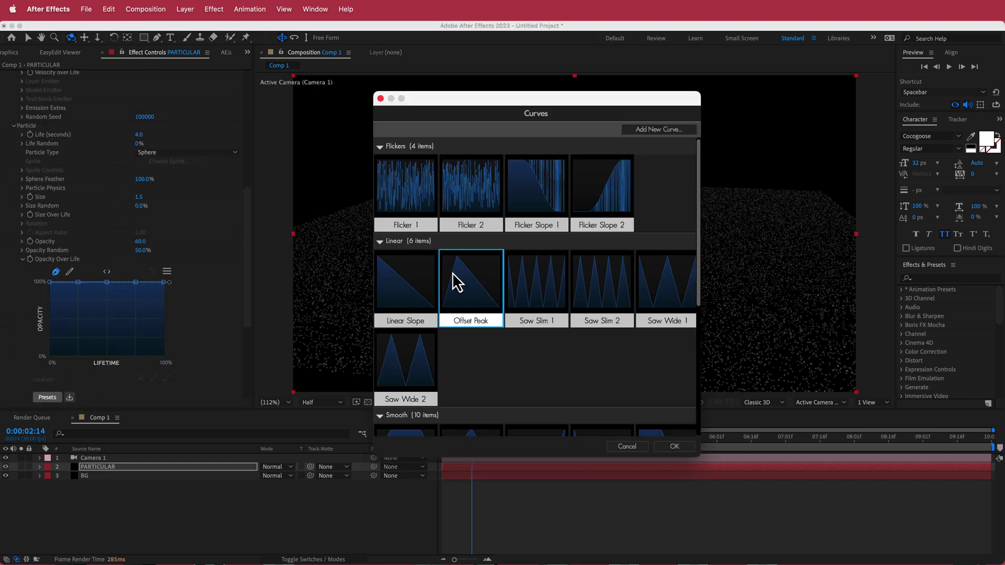
{"action": "left_click", "coordinate": [675, 446]}
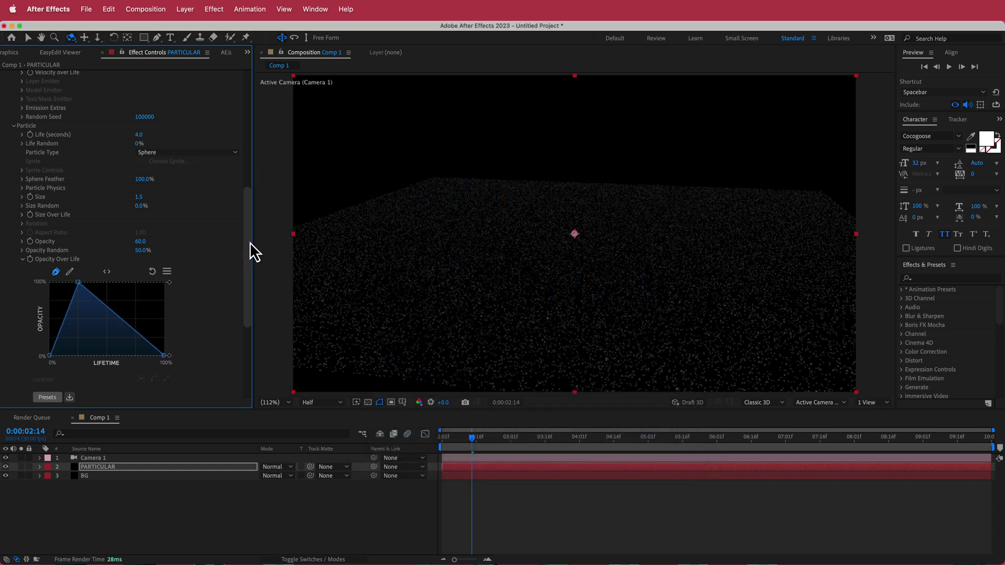
{"action": "left_click_drag", "start_coordinate": [250, 216], "coordinate": [254, 297]}
{"action": "mouse_move", "coordinate": [472, 440]}
{"action": "left_mouse_down"}
{"action": "mouse_move", "coordinate": [570, 441]}
{"action": "mouse_move", "coordinate": [490, 440]}
{"action": "left_mouse_up"}
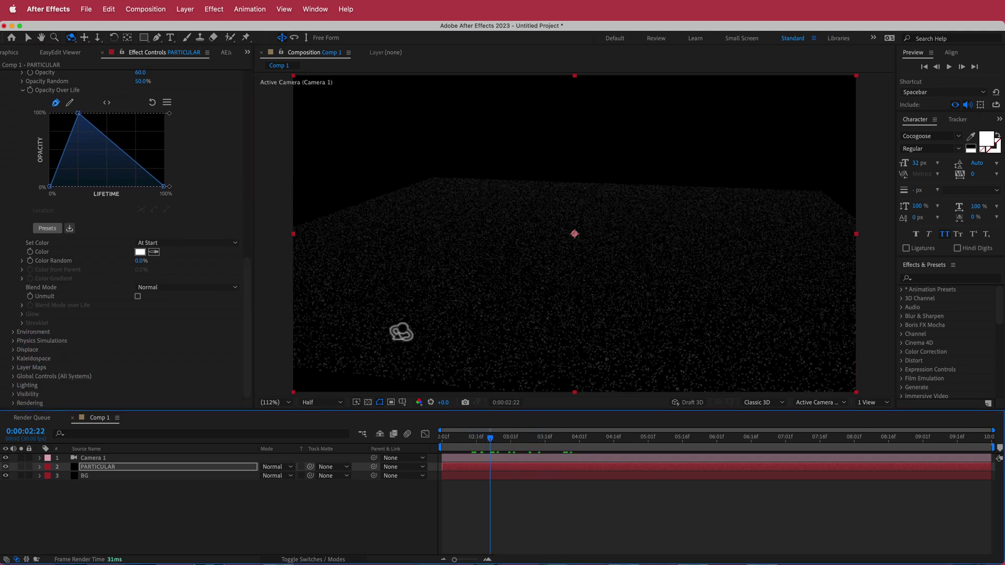
- Set Drift Z to -105 in the Displace settings and preview the motion from about 0:00:02:04
{"action": "left_click", "coordinate": [13, 349]}
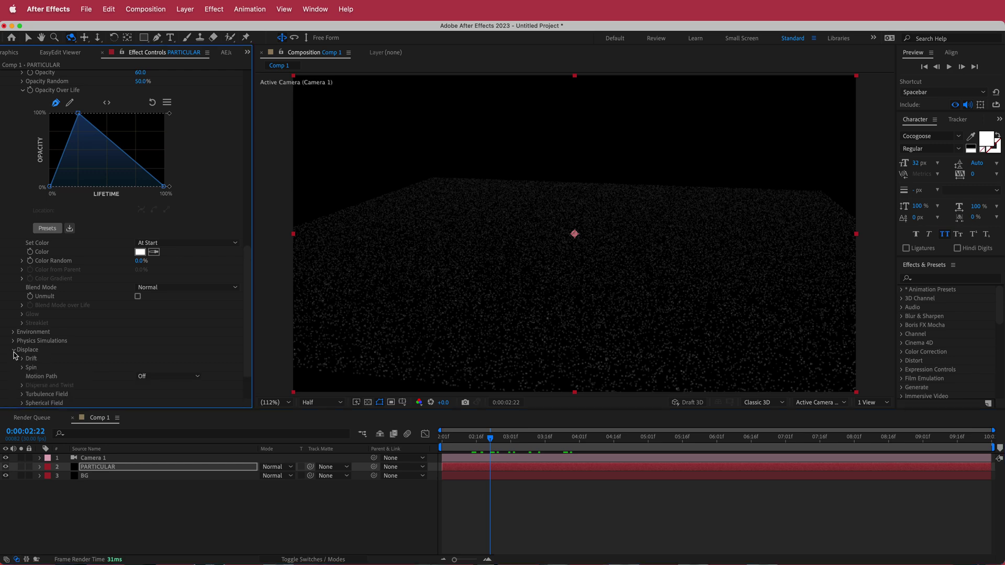
{"action": "left_click_drag", "start_coordinate": [247, 255], "coordinate": [246, 284]}
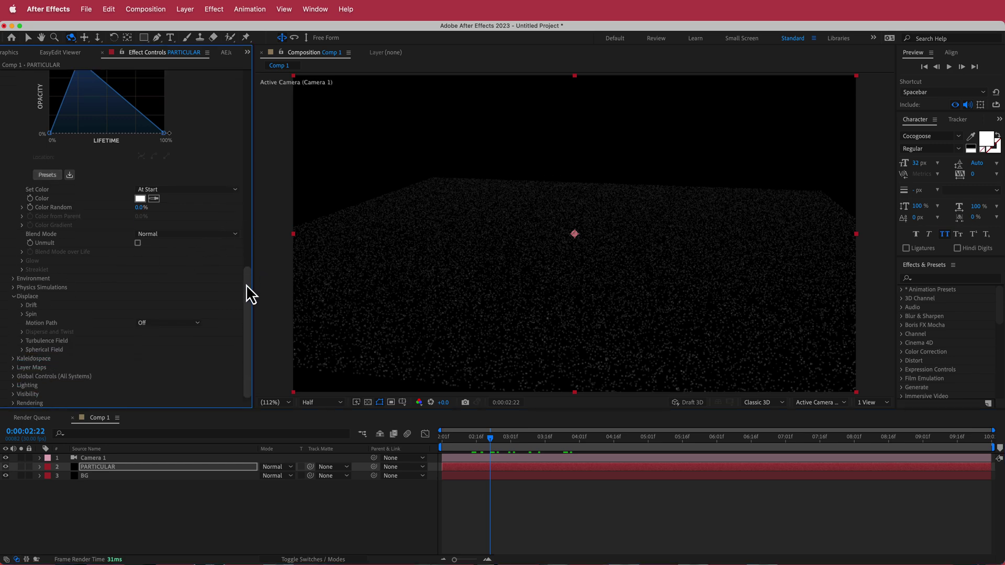
{"action": "left_click", "coordinate": [21, 305]}
{"action": "left_click", "coordinate": [138, 332]}
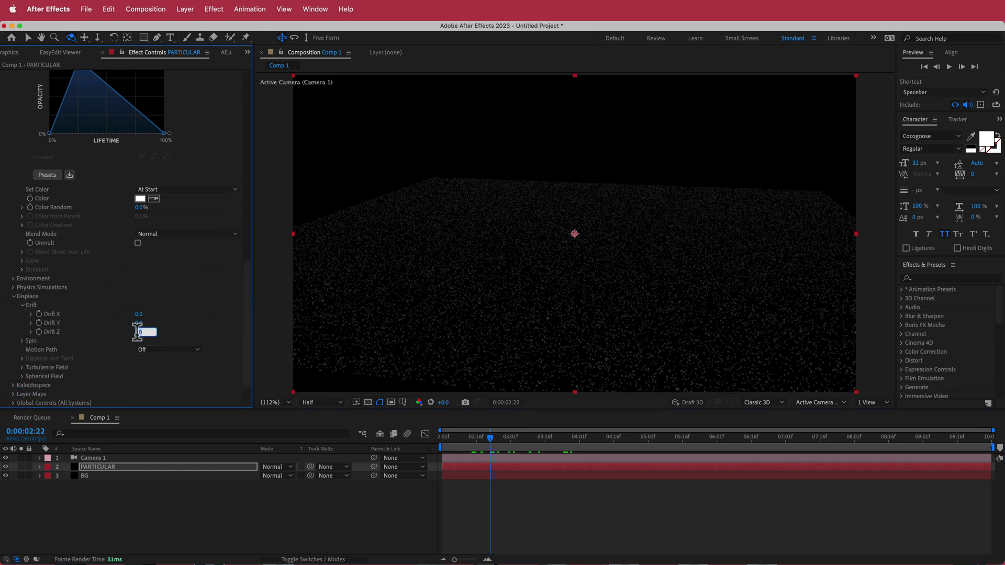
{"action": "key", "text": "Return"}
{"action": "left_click_drag", "start_coordinate": [490, 437], "coordinate": [448, 437]}
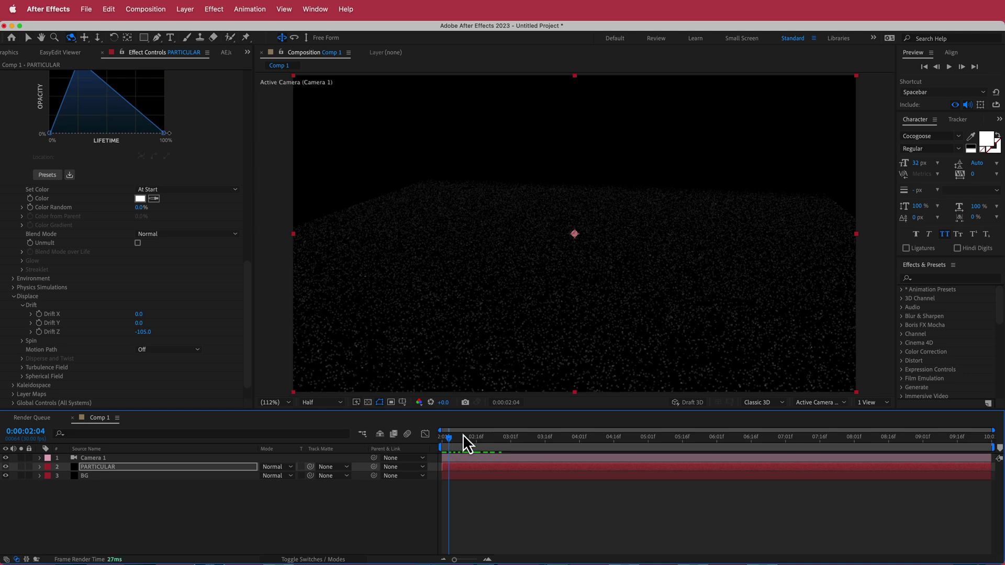
{"action": "key", "text": "space"}
- Set Drift Z to -80 and preview the drift from 0:00:02:17
{"action": "left_click", "coordinate": [143, 332]}
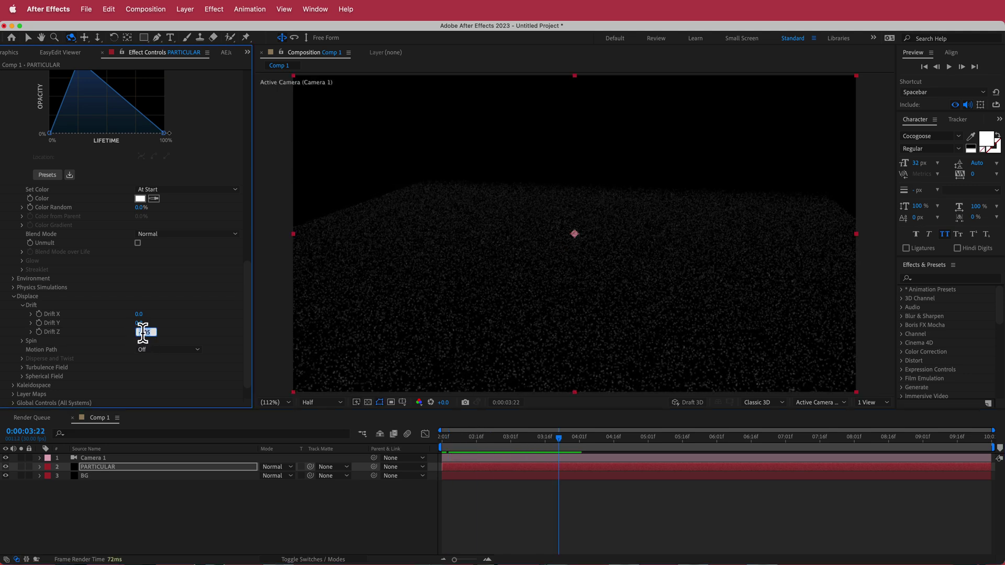
{"action": "type", "text": "-80"}
{"action": "key", "text": "Return"}
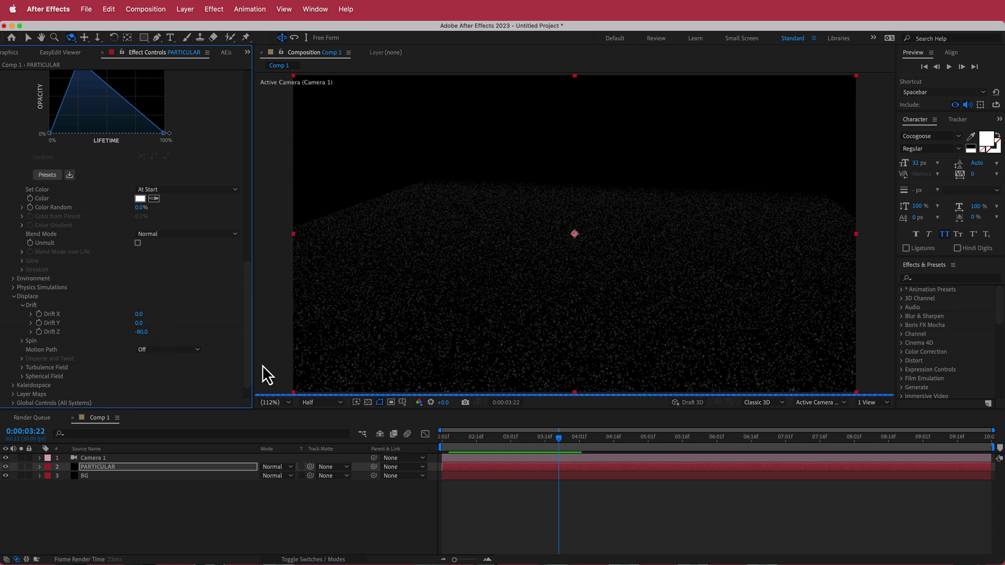
{"action": "left_click_drag", "start_coordinate": [558, 437], "coordinate": [485, 443]}
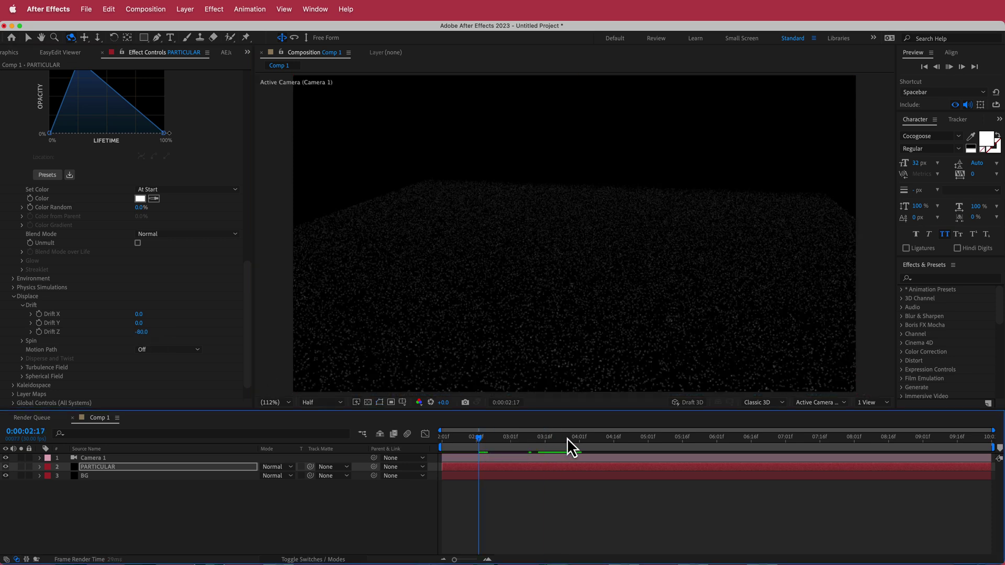
{"action": "key", "text": "space"}
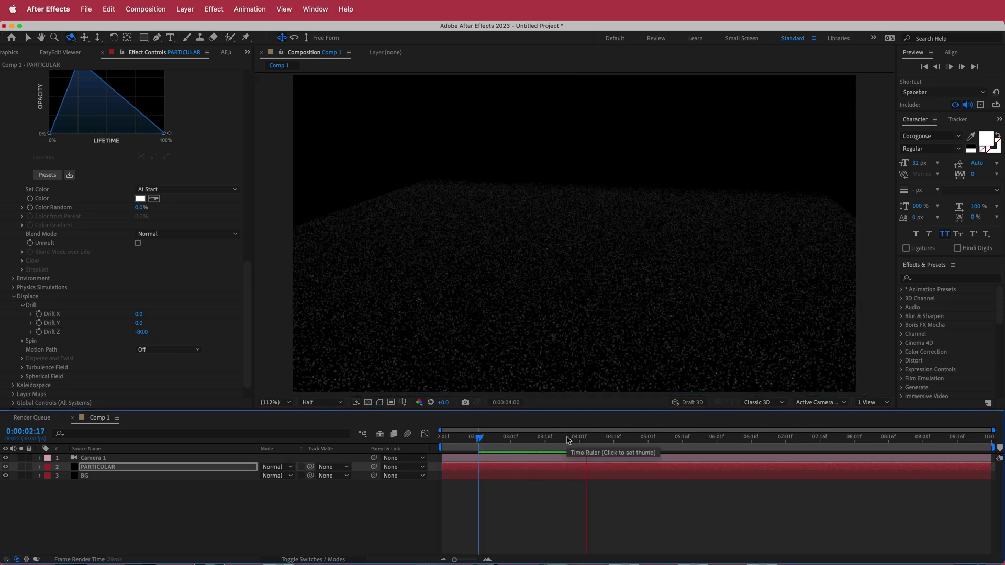
{"action": "key", "text": "space"}
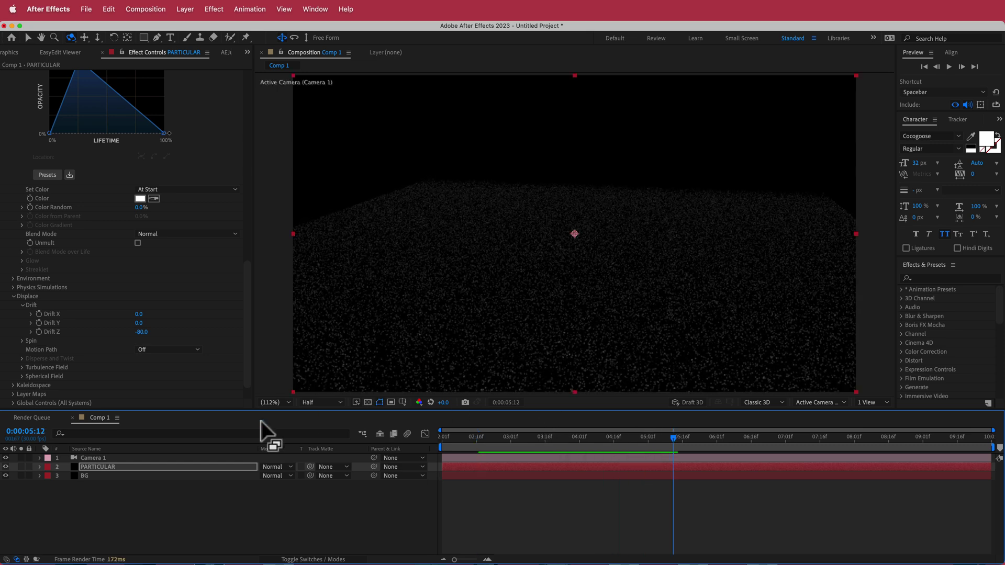
- Set Camera 1's position to 960, 520, -1333 and check the view at 0:00:04:05
{"action": "left_click", "coordinate": [102, 457]}
{"action": "key", "text": "p"}
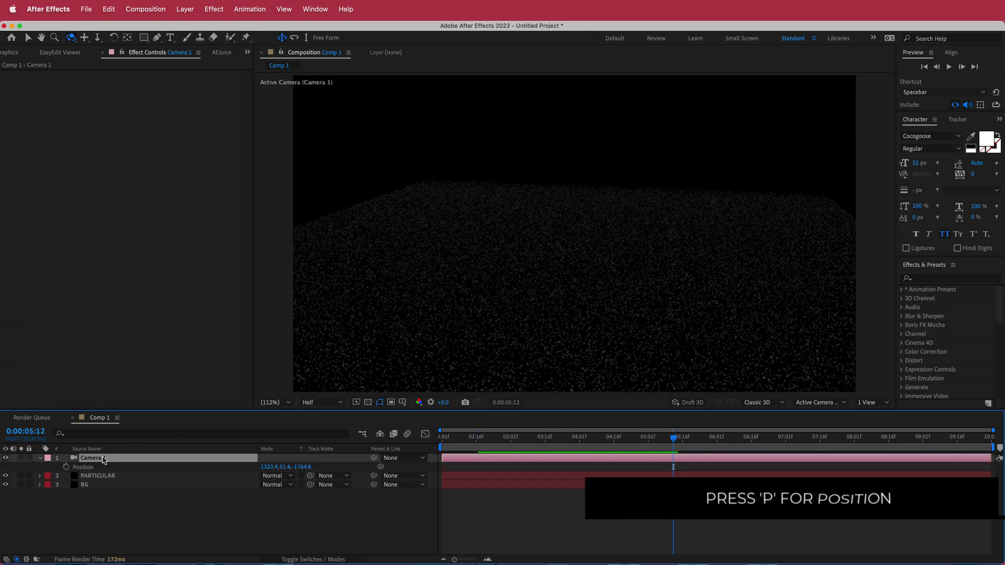
{"action": "left_click", "coordinate": [270, 468]}
{"action": "type", "text": "960"}
{"action": "key", "text": "Tab"}
{"action": "type", "text": "520"}
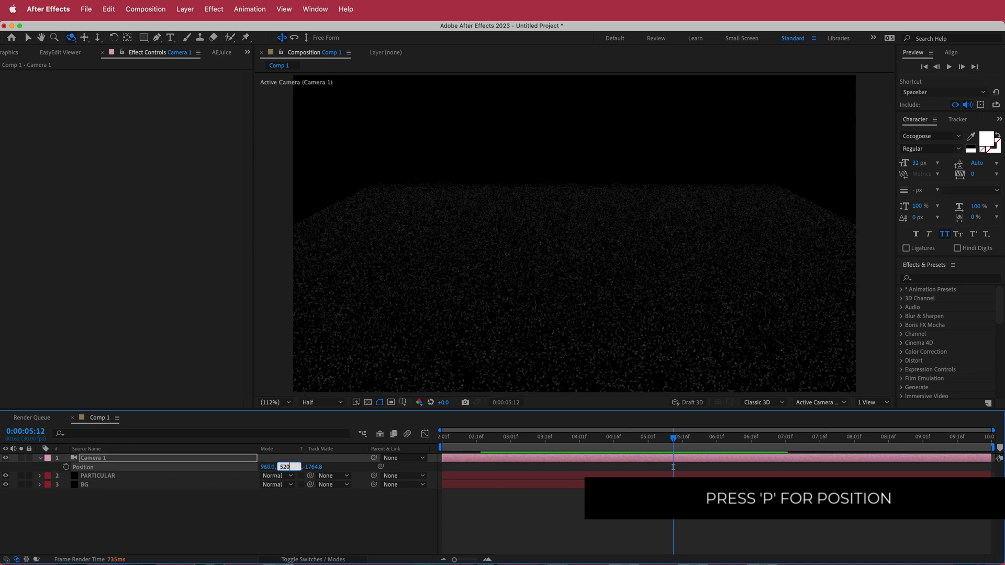
{"action": "key", "text": "Tab"}
{"action": "type", "text": "-13"}
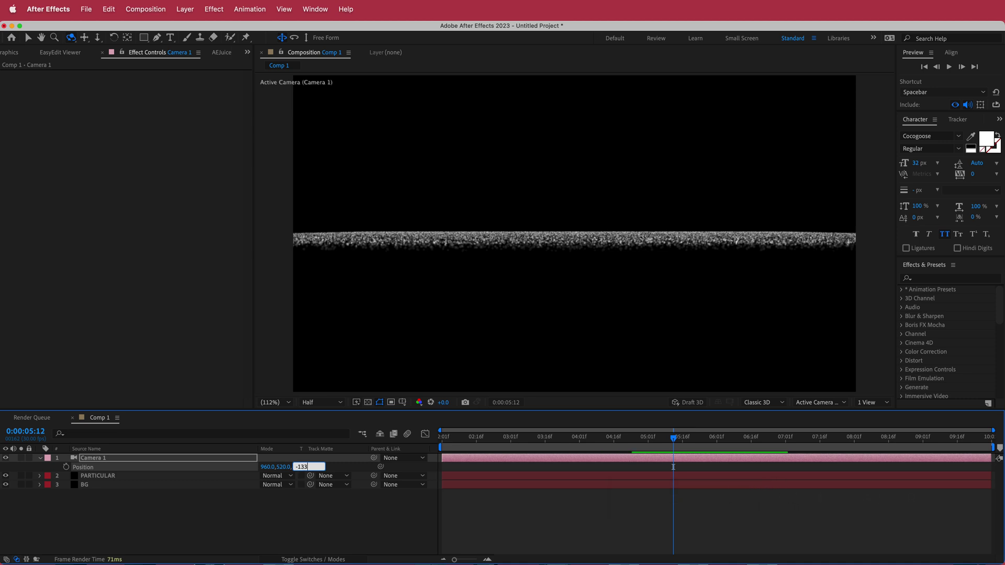
{"action": "key", "text": "Return"}
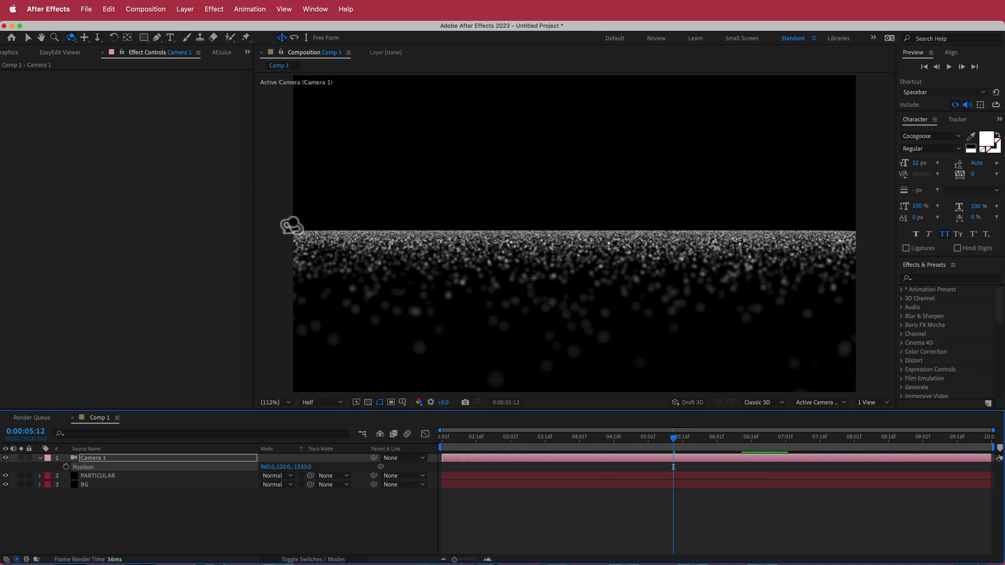
{"action": "left_click_drag", "start_coordinate": [673, 436], "coordinate": [583, 444]}
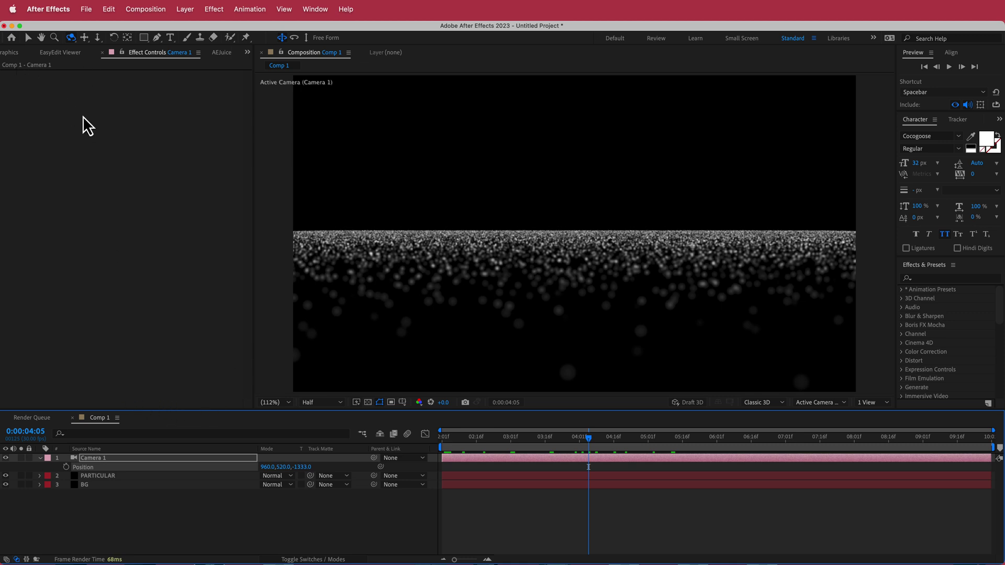
- Set TF Displace XYZ to 300 in the PARTICULAR layer's Turbulence Field settings
{"action": "left_click", "coordinate": [113, 477]}
{"action": "left_click_drag", "start_coordinate": [246, 159], "coordinate": [246, 371]}
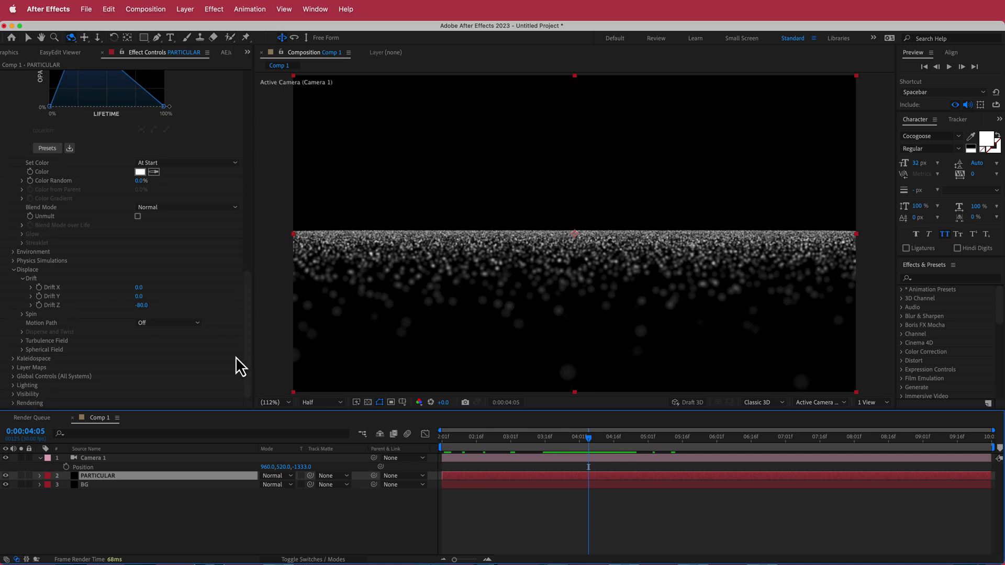
{"action": "left_click", "coordinate": [22, 341]}
{"action": "left_click_drag", "start_coordinate": [246, 313], "coordinate": [249, 335]}
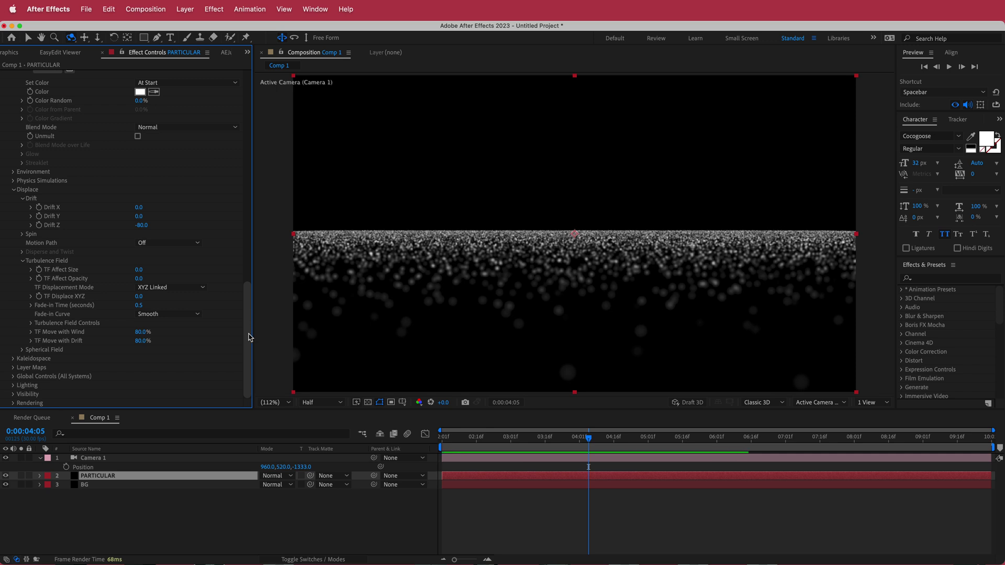
{"action": "left_click", "coordinate": [138, 296]}
{"action": "type", "text": "300"}
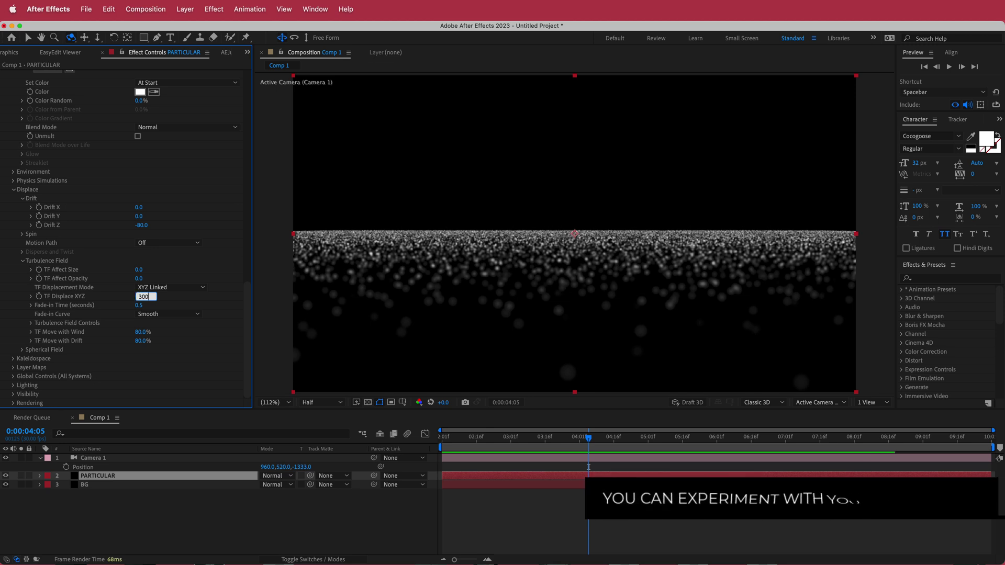
{"action": "key", "text": "Return"}
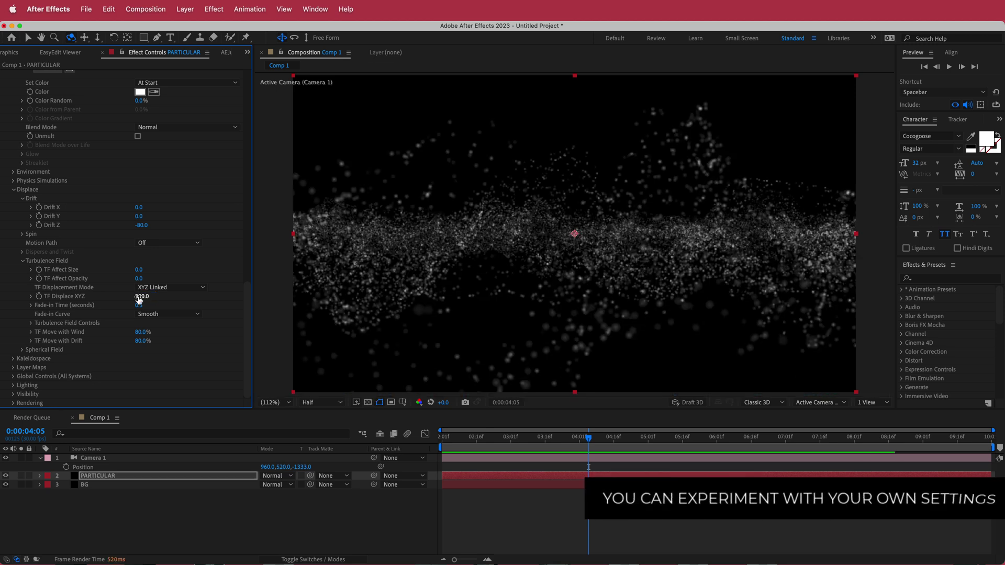
- Set TF Displace XYZ to 280 and the turbulence Fade-in Time to 0 seconds
{"action": "left_click", "coordinate": [141, 297]}
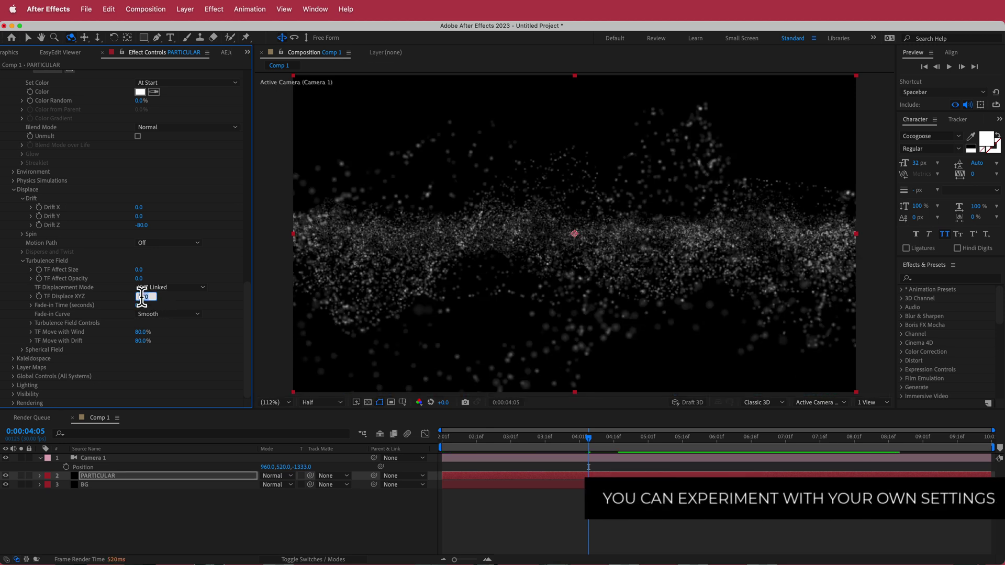
{"action": "type", "text": "280"}
{"action": "key", "text": "Return"}
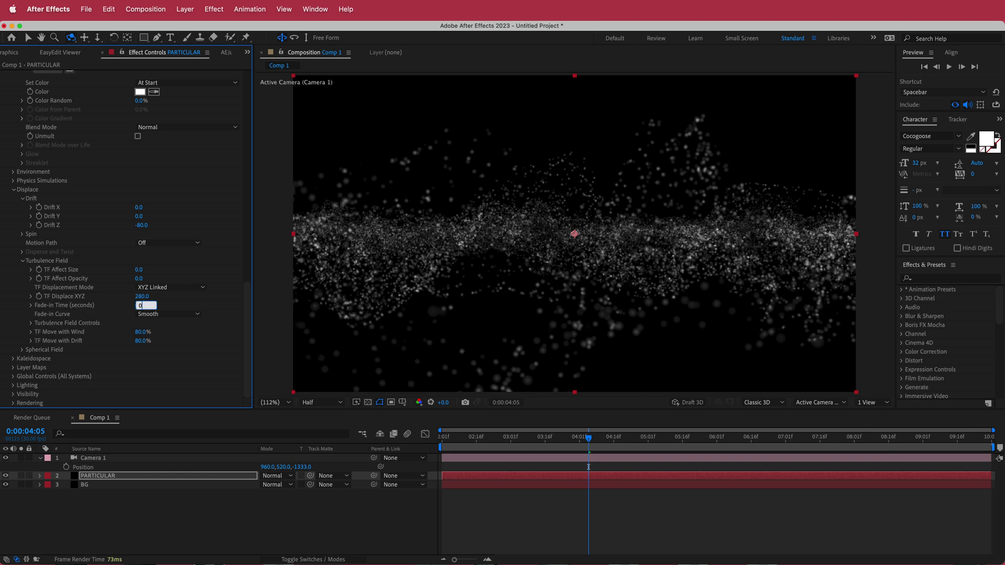
- Set TF Scale to 4 and TF Evolution Speed to 20 in the Turbulence Field Controls, scrubbing the composition to check the waves
{"action": "left_click", "coordinate": [32, 323]}
{"action": "scroll", "coordinate": [30, 325], "scroll_direction": "down", "scroll_amount": 2}
{"action": "left_click_drag", "start_coordinate": [246, 298], "coordinate": [246, 321]}
{"action": "left_click", "coordinate": [139, 214]}
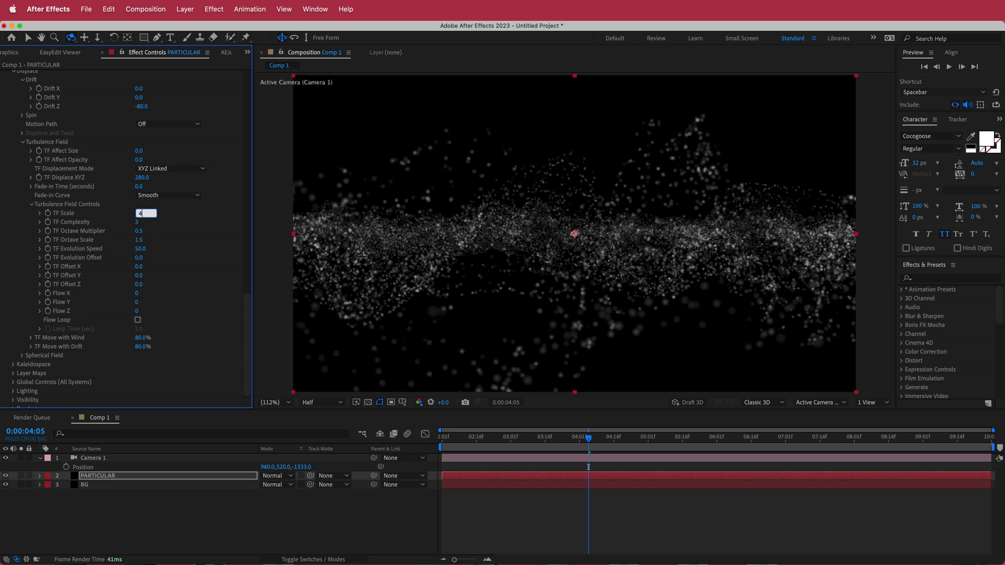
{"action": "key", "text": "Return"}
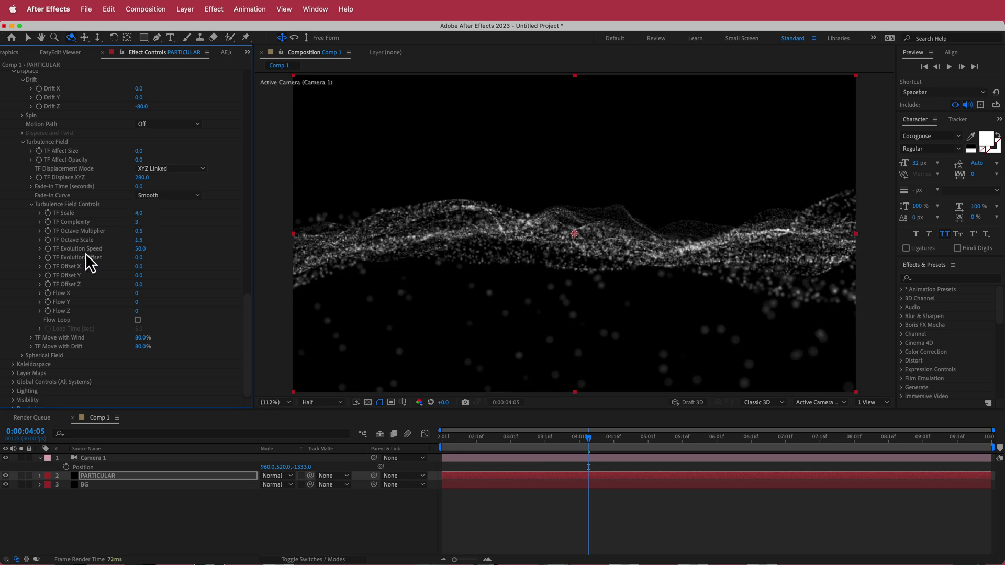
{"action": "left_click", "coordinate": [140, 249]}
{"action": "key", "text": "Return"}
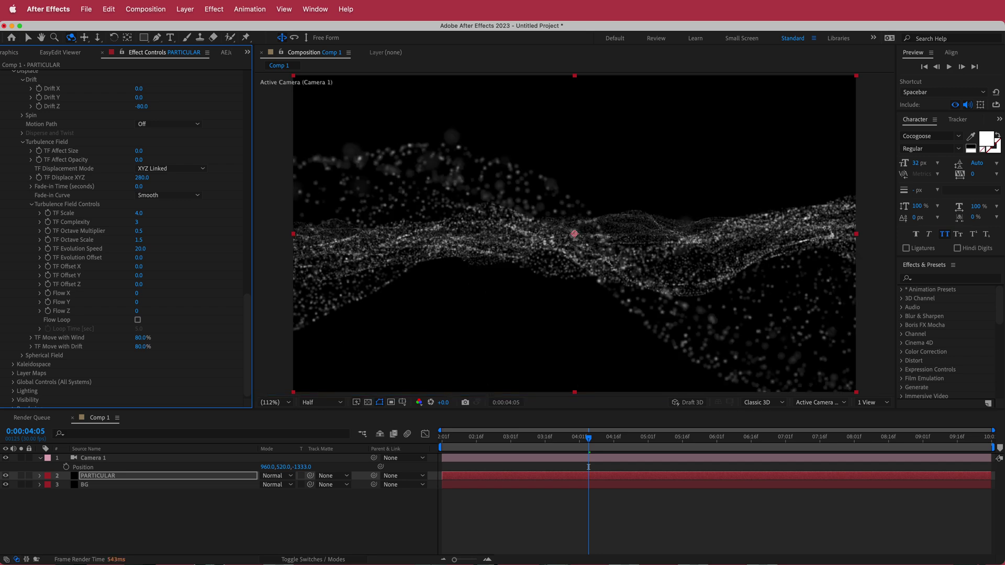
{"action": "left_click_drag", "start_coordinate": [586, 437], "coordinate": [937, 419]}
{"action": "left_click_drag", "start_coordinate": [833, 421], "coordinate": [415, 439]}
- Copy the pale aqua DAFFFB from the four-tone teal Color Hunt palette and apply it as the PARTICULAR layer's particle Color
{"action": "scroll", "coordinate": [247, 313], "scroll_direction": "up", "scroll_amount": 2}
{"action": "scroll", "coordinate": [247, 335], "scroll_direction": "down", "scroll_amount": 2}
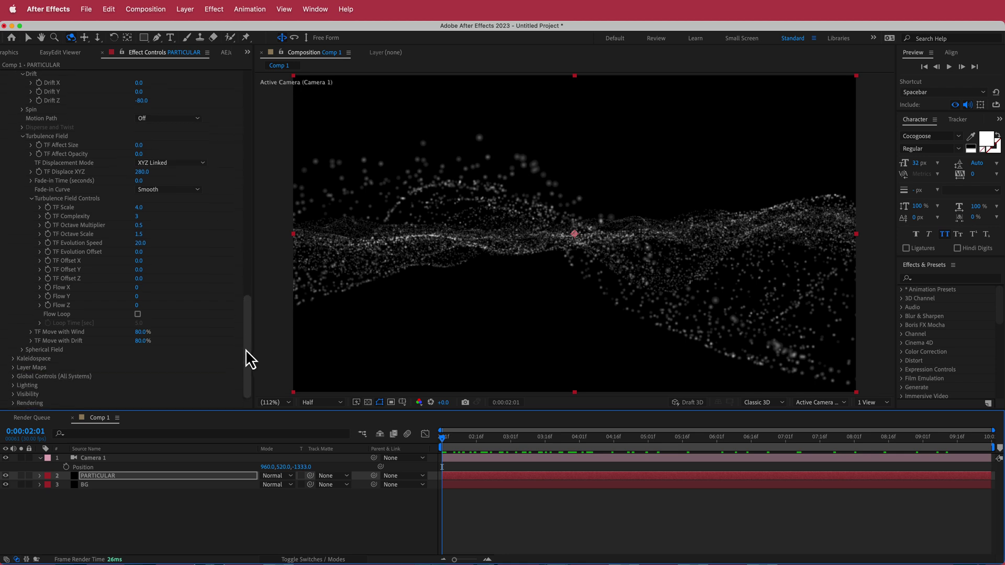
{"action": "left_click_drag", "start_coordinate": [246, 347], "coordinate": [246, 256]}
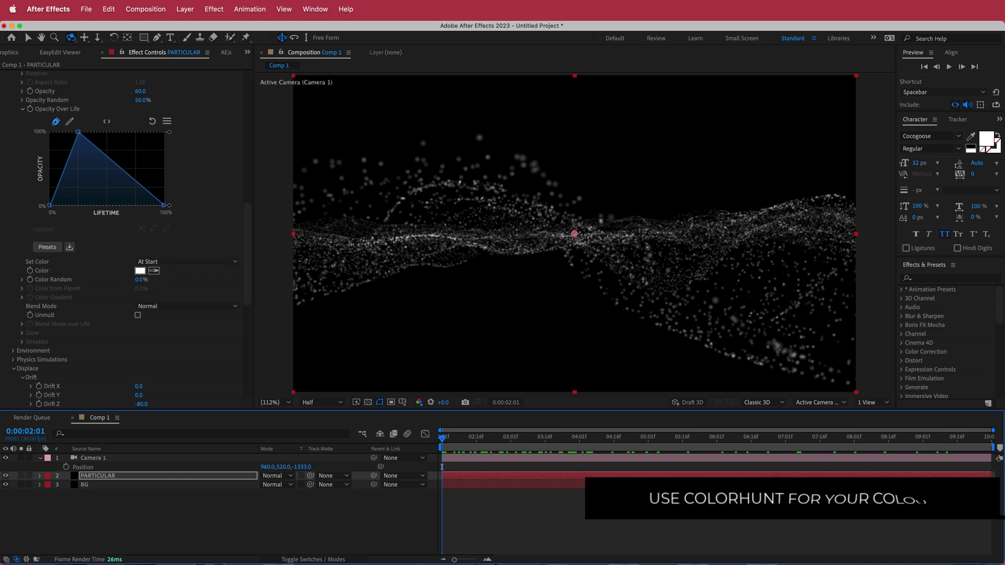
{"action": "key", "text": "super+Tab"}
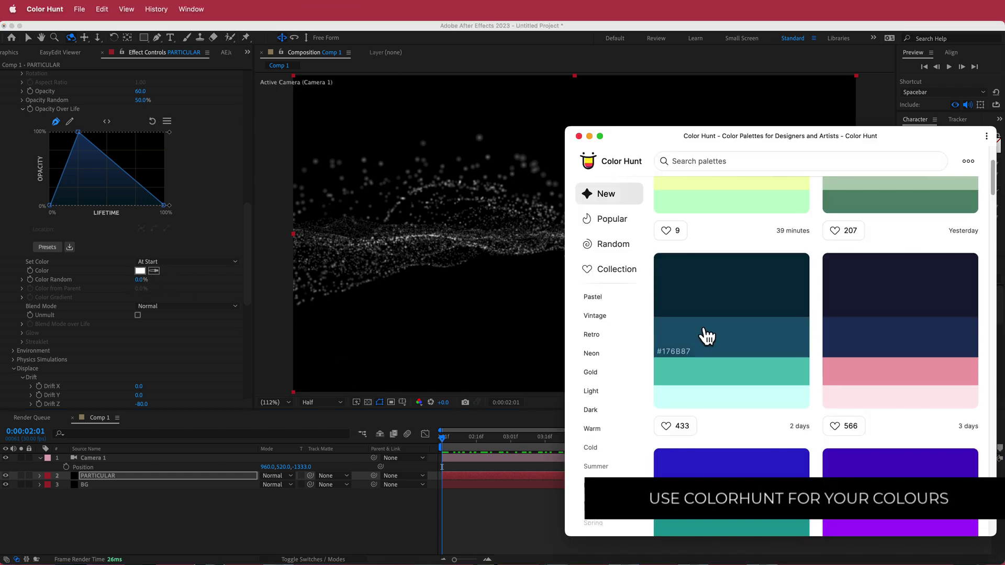
{"action": "left_click", "coordinate": [687, 400]}
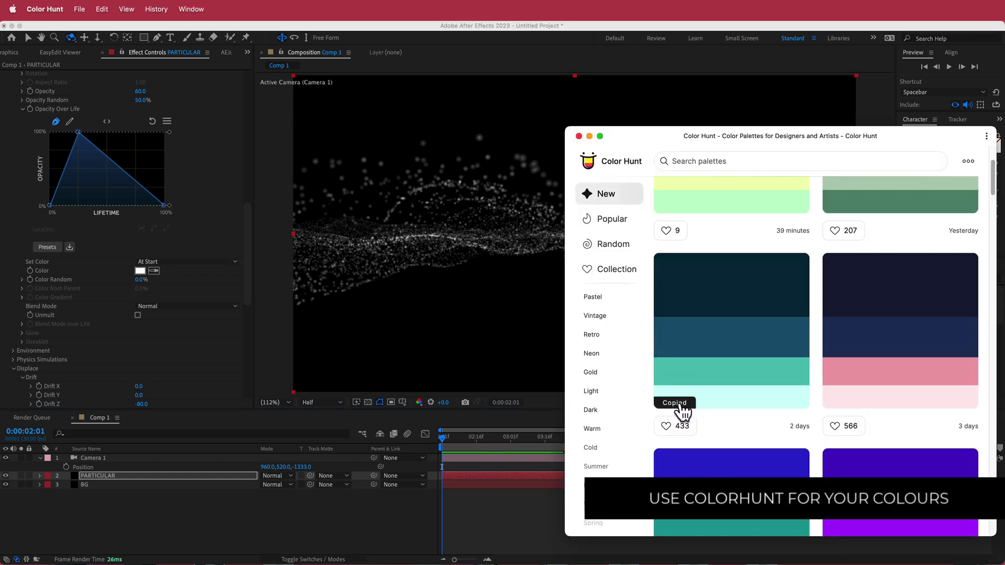
{"action": "left_click", "coordinate": [143, 273]}
{"action": "left_click", "coordinate": [141, 272]}
{"action": "key", "text": "super+v"}
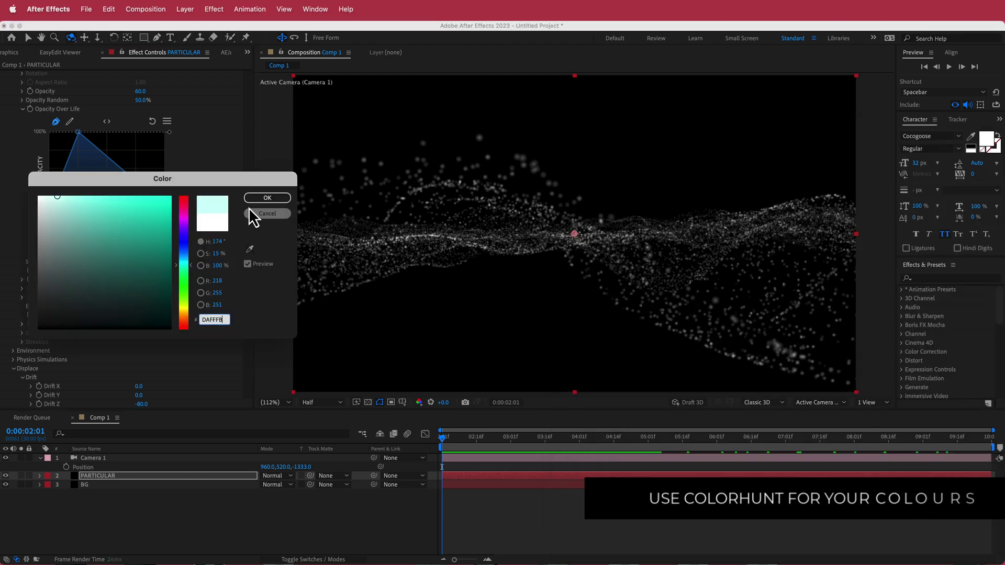
{"action": "left_click", "coordinate": [258, 199]}
- Set the PARTICULAR layer's particle Blend Mode to Add
{"action": "left_click", "coordinate": [157, 306]}
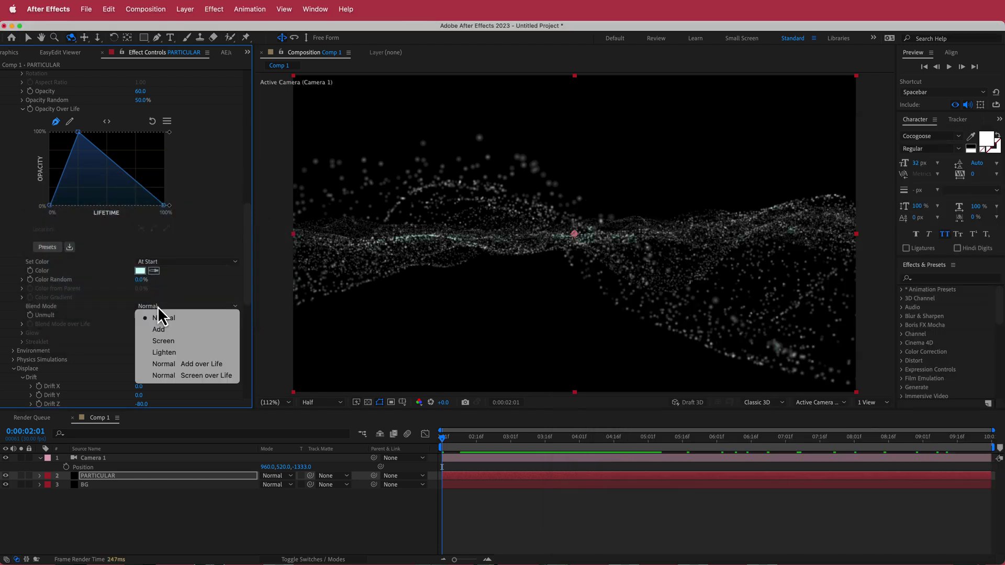
{"action": "left_click", "coordinate": [177, 329]}
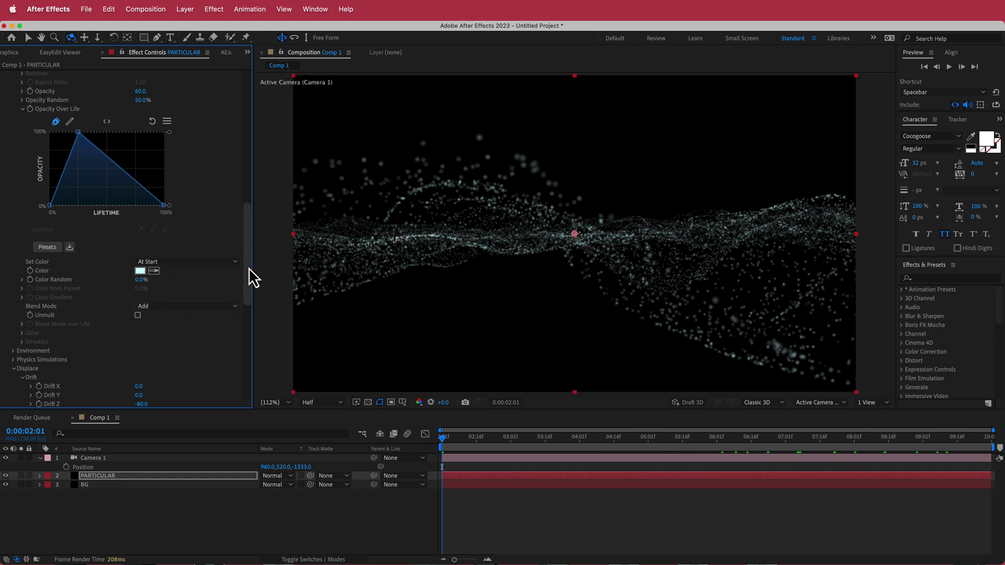
{"action": "left_click_drag", "start_coordinate": [249, 268], "coordinate": [251, 293]}
- Apply the Gradient Ramp effect to the BG layer
{"action": "left_click", "coordinate": [98, 484]}
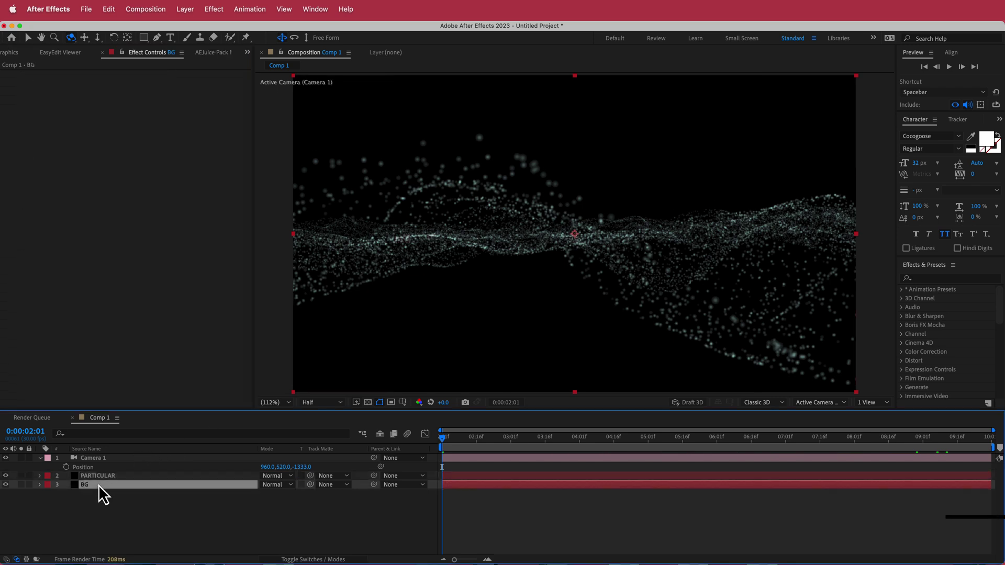
{"action": "key", "text": "ctrl+space"}
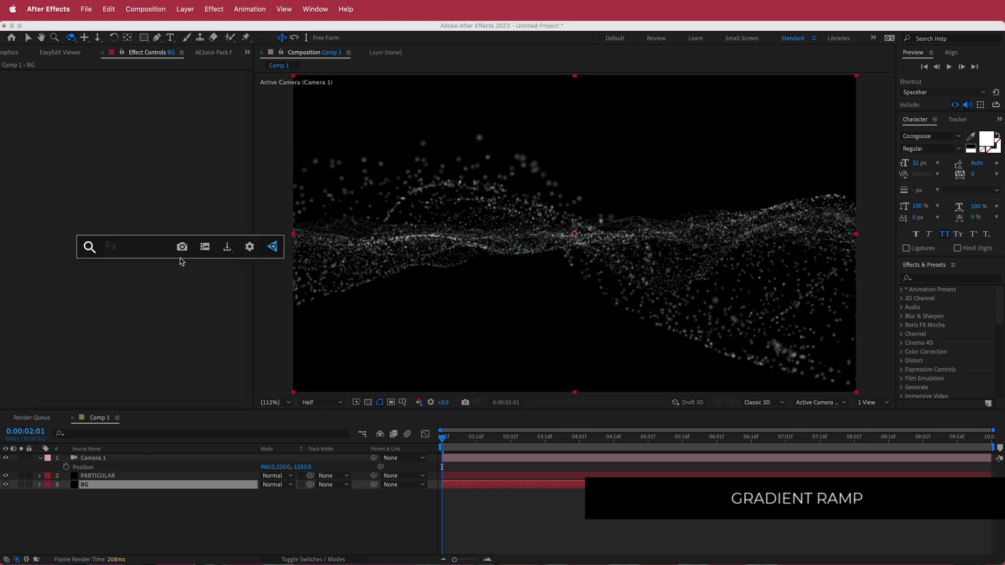
{"action": "type", "text": "gradi"}
{"action": "key", "text": "Return"}
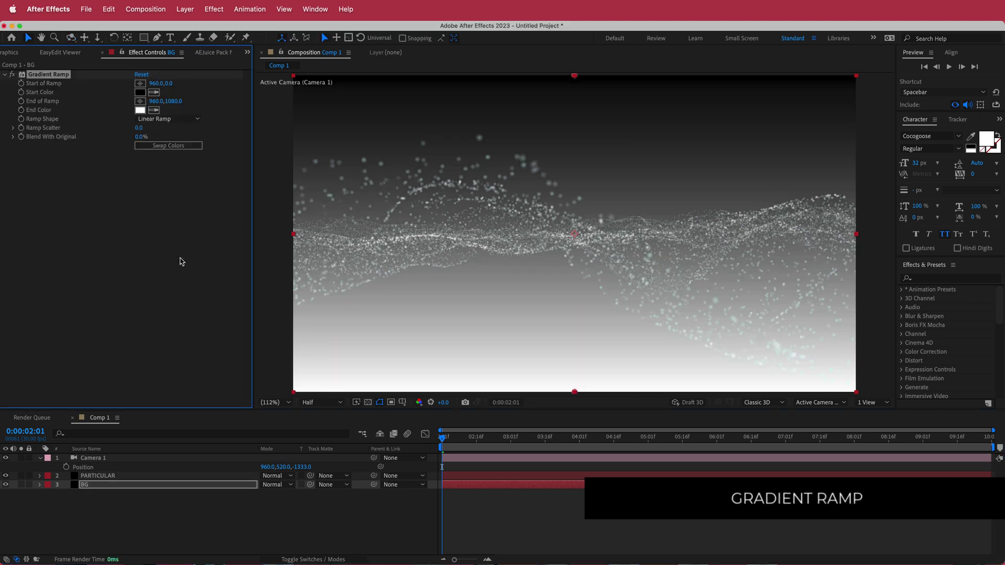
- Copy the darkest teal from the same Color Hunt palette and use it as the Gradient Ramp's End Color
{"action": "key", "text": "super+Tab"}
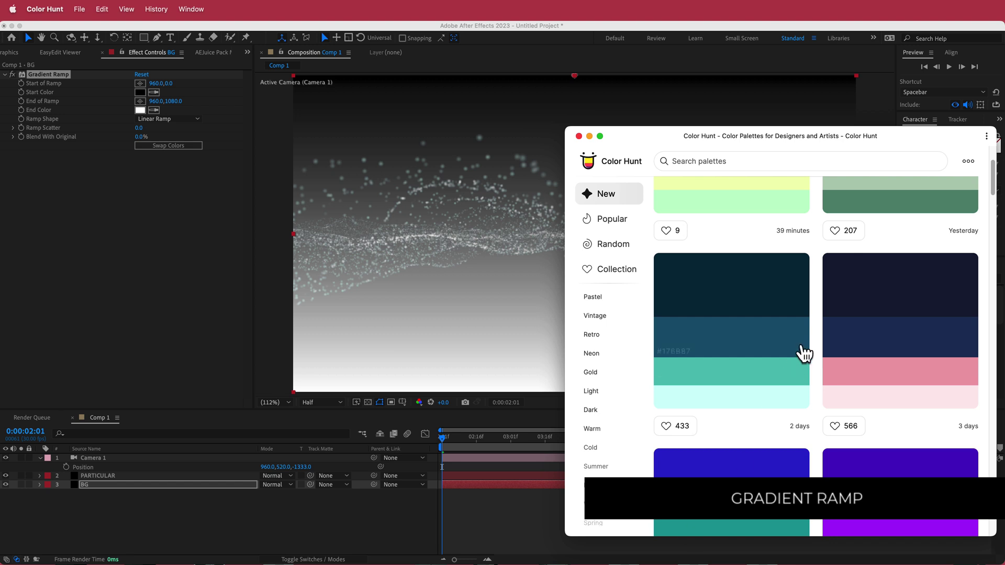
{"action": "left_click", "coordinate": [675, 312]}
{"action": "left_click", "coordinate": [142, 197]}
{"action": "left_click", "coordinate": [140, 110]}
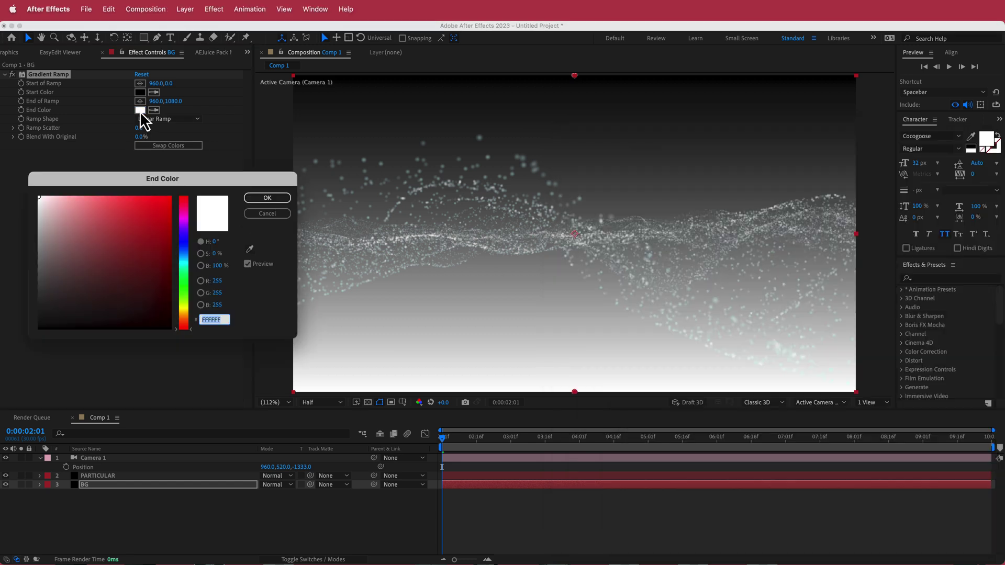
{"action": "key", "text": "super+v"}
{"action": "left_click", "coordinate": [266, 198]}
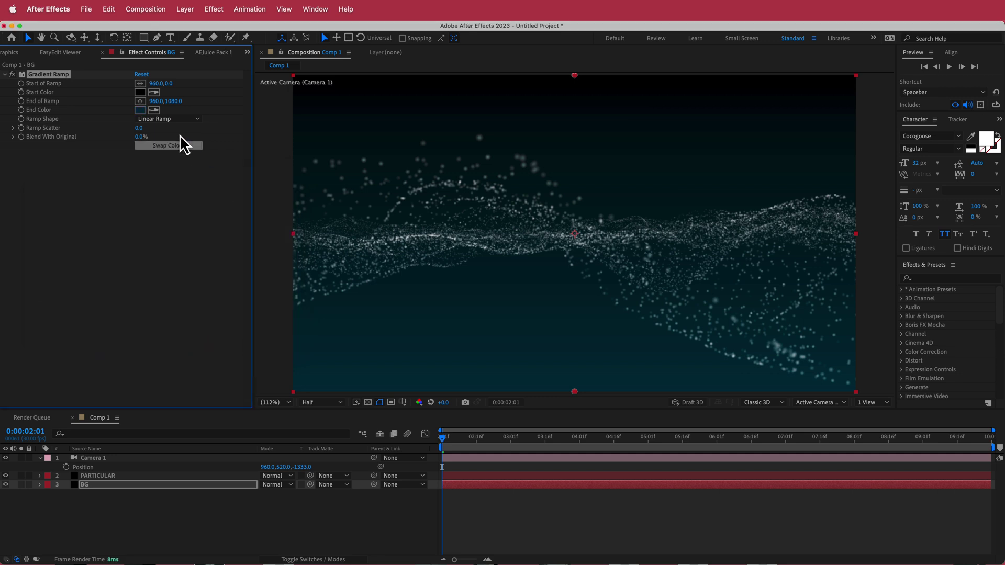
- Change the BG gradient to a Radial Ramp and place its End of Ramp point at the composition centre, about 960, 536
{"action": "left_click", "coordinate": [174, 120]}
{"action": "left_click", "coordinate": [175, 144]}
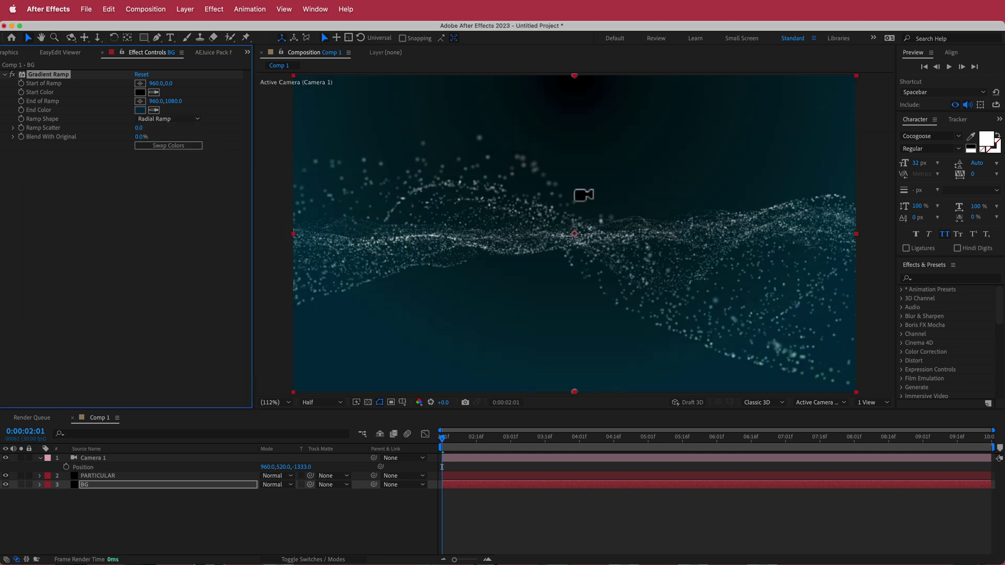
{"action": "key", "text": "comma"}
{"action": "key", "text": "comma"}
{"action": "key", "text": "comma"}
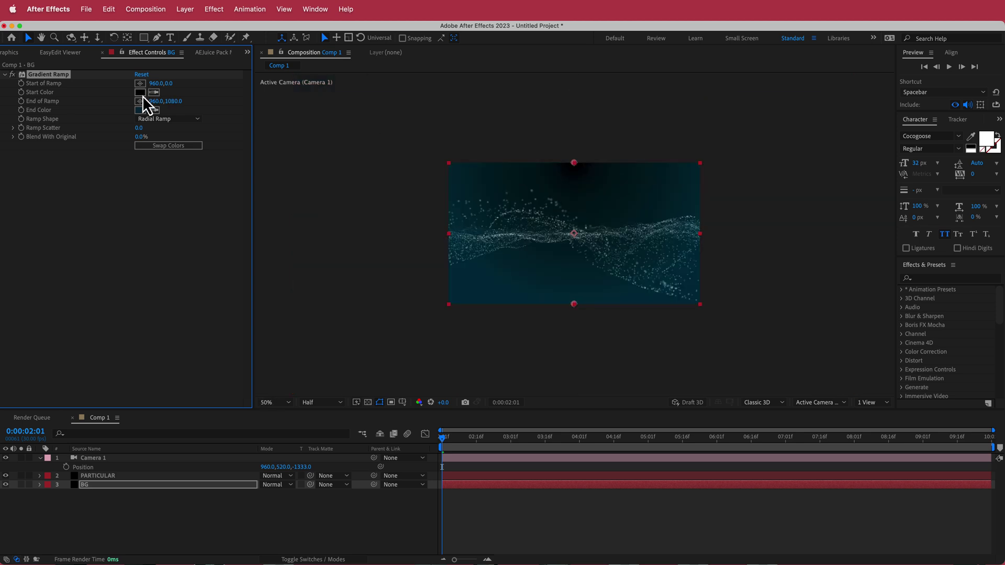
{"action": "left_click", "coordinate": [140, 101]}
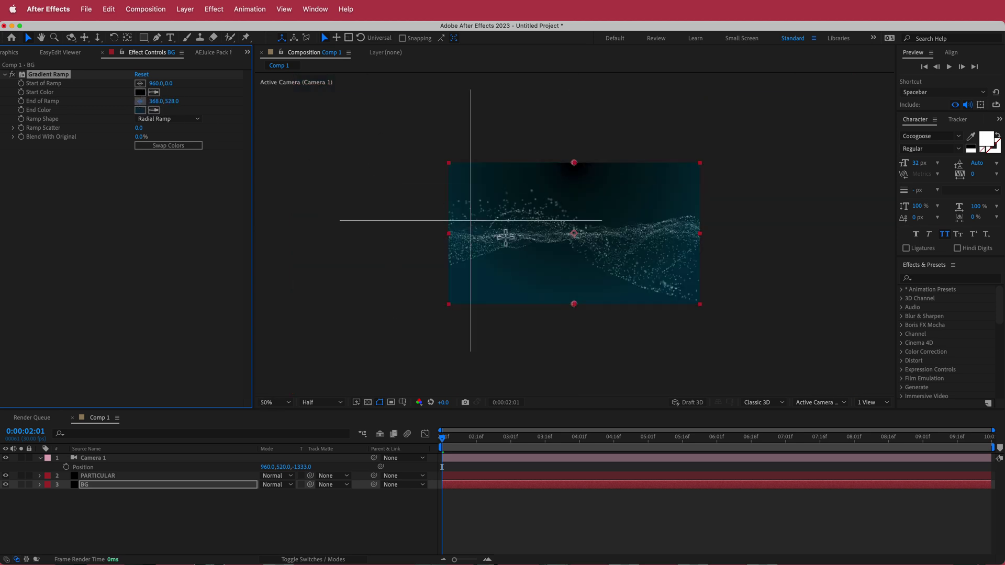
{"action": "left_click", "coordinate": [574, 233]}
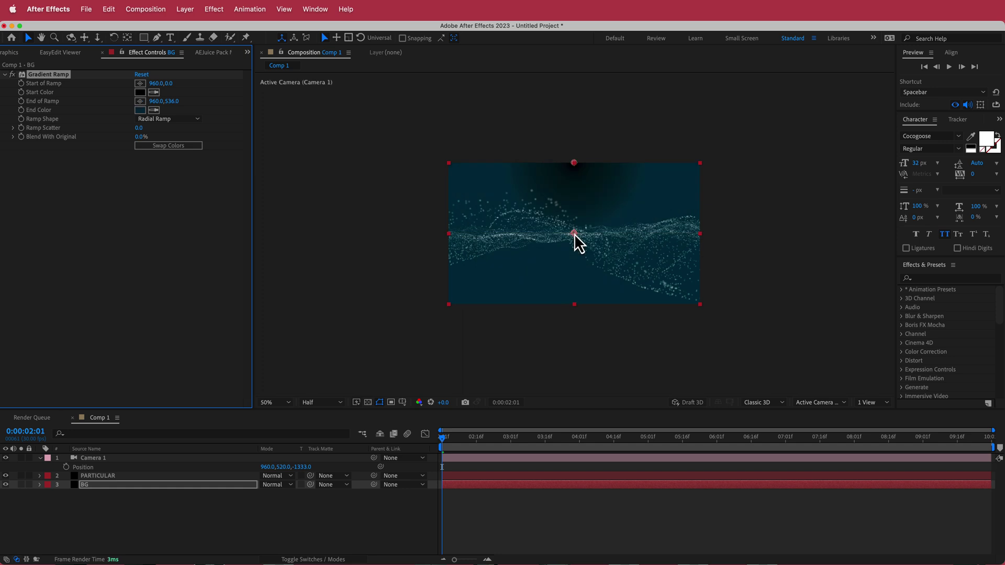
- Swap the start and end colours of the BG layer's Gradient Ramp
{"action": "left_click", "coordinate": [195, 120]}
{"action": "left_click", "coordinate": [157, 123]}
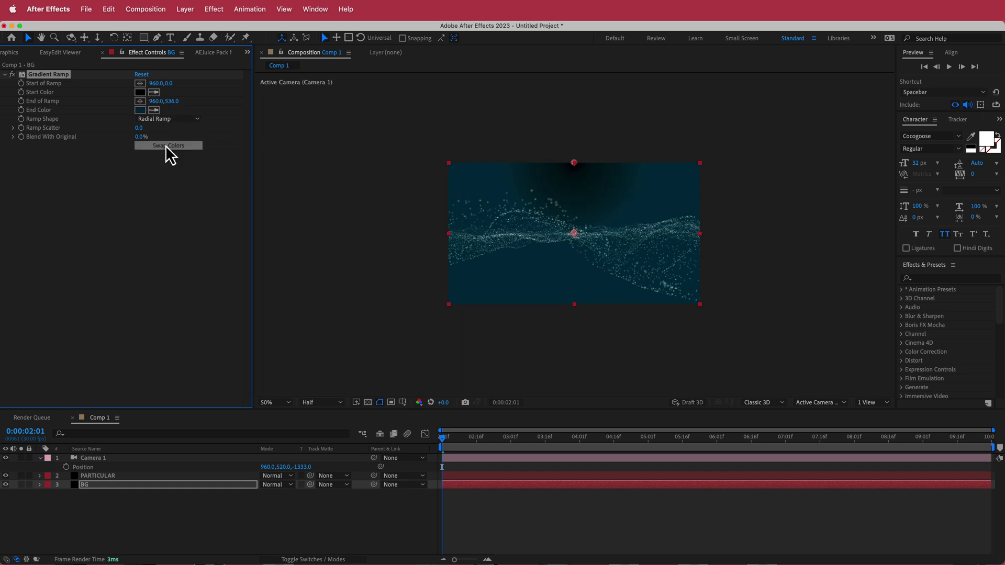
{"action": "left_click", "coordinate": [166, 146]}
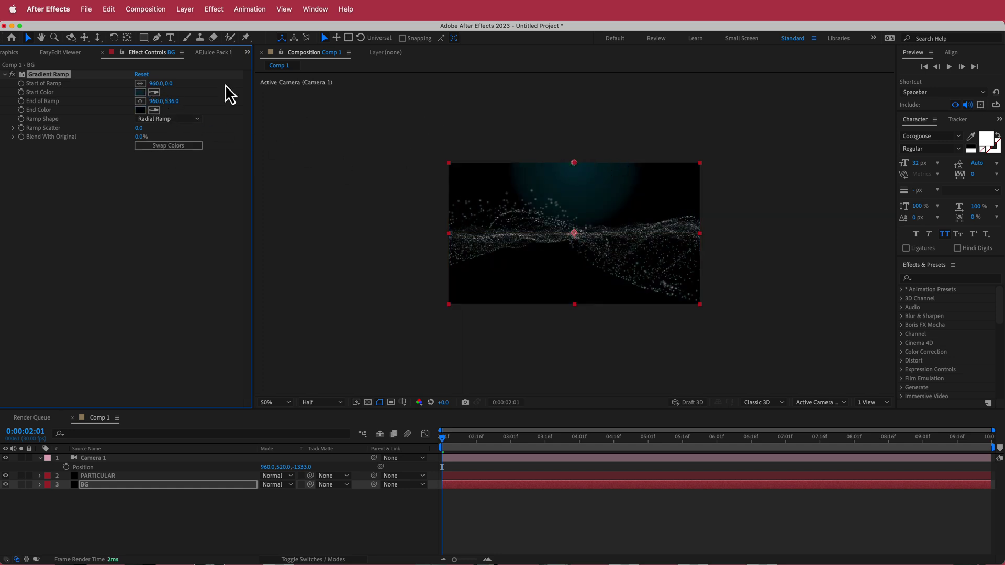
- Place End of Ramp below the frame at about 964, 1516 and Start of Ramp at the composition centre, about 960, 528
{"action": "left_click", "coordinate": [140, 101]}
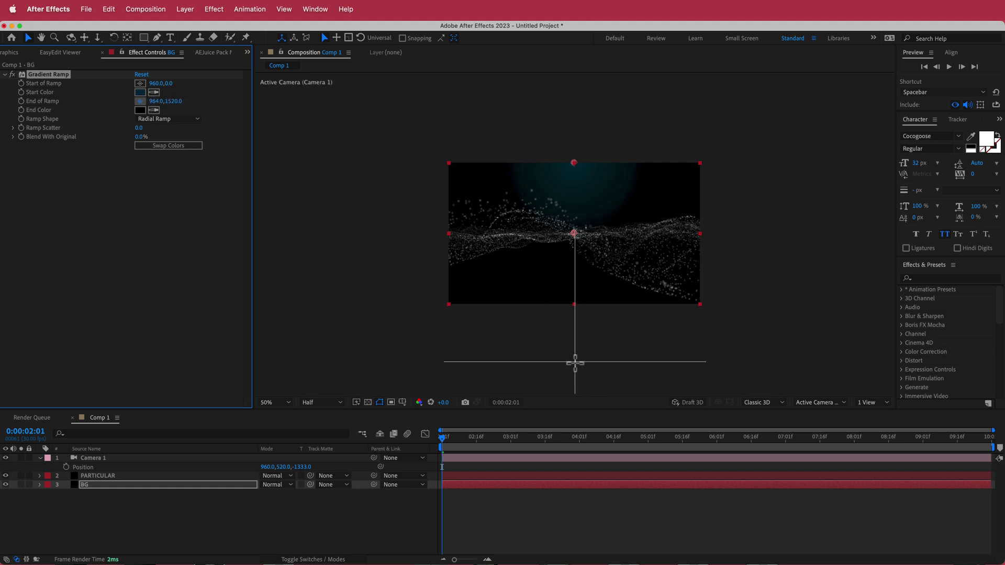
{"action": "left_click", "coordinate": [575, 362]}
{"action": "left_click", "coordinate": [140, 84]}
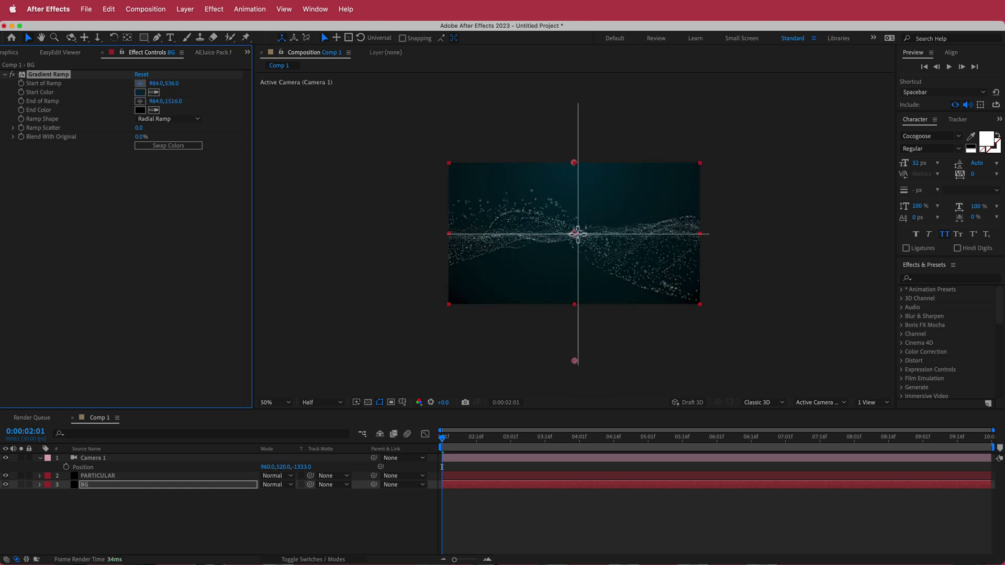
{"action": "left_click", "coordinate": [573, 234]}
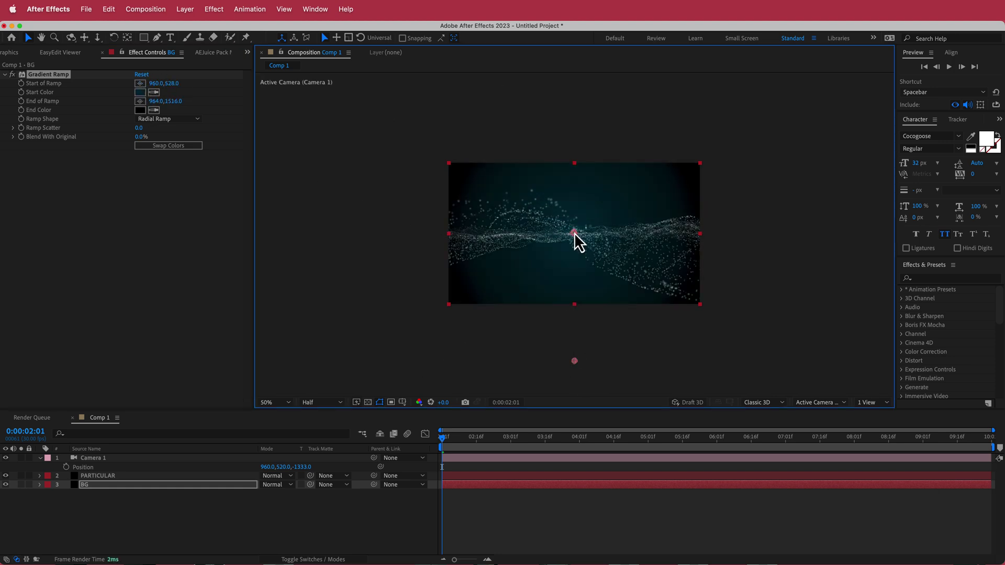
- Move the End of Ramp point farther below the frame and fine-tune its distance to widen the radial glow
{"action": "left_click_drag", "start_coordinate": [575, 362], "coordinate": [583, 401]}
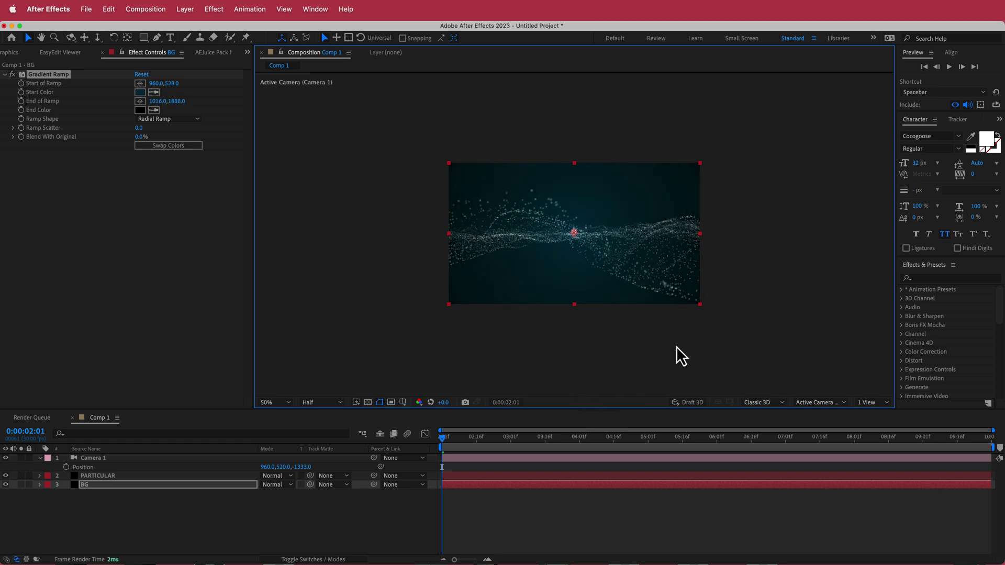
{"action": "key", "text": "comma"}
{"action": "left_click_drag", "start_coordinate": [577, 321], "coordinate": [578, 327]}
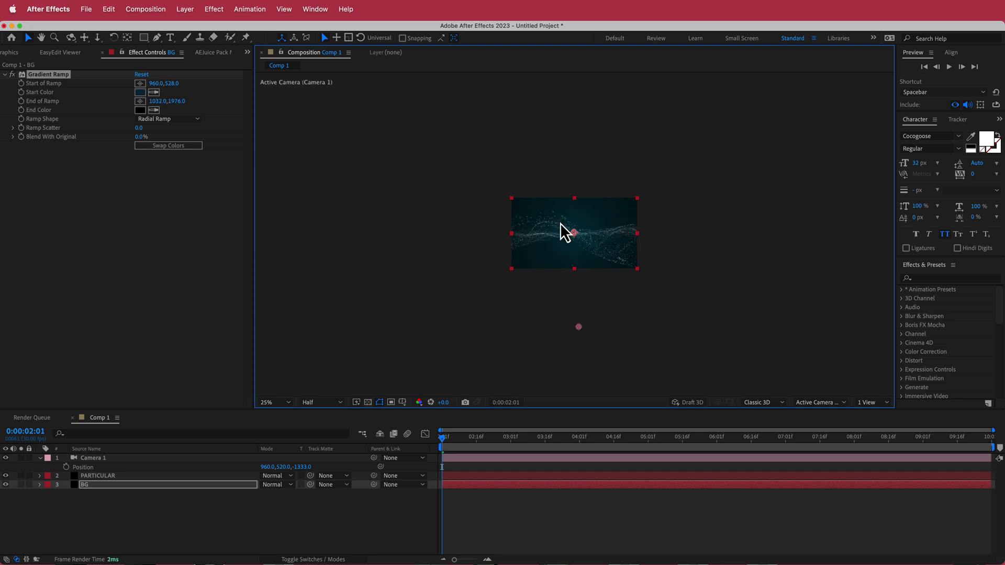
{"action": "key", "text": "period"}
{"action": "key", "text": "comma"}
{"action": "left_click_drag", "start_coordinate": [580, 334], "coordinate": [581, 320]}
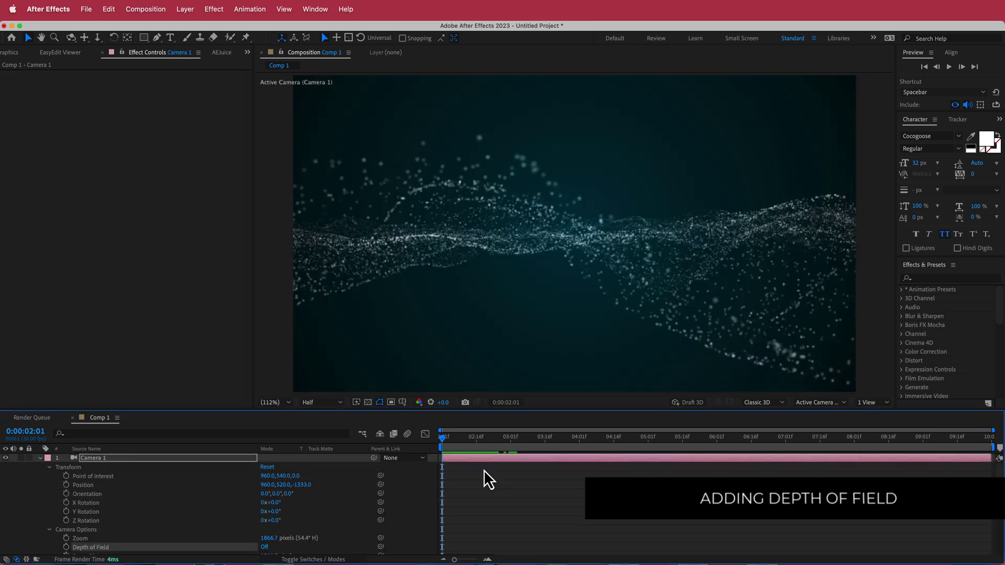
- Turn on Depth of Field in Camera 1's Camera Options and set its Focus Distance to 860 pixels
{"action": "left_click_drag", "start_coordinate": [443, 437], "coordinate": [497, 448]}
{"action": "scroll", "coordinate": [240, 497], "scroll_direction": "down", "scroll_amount": 2}
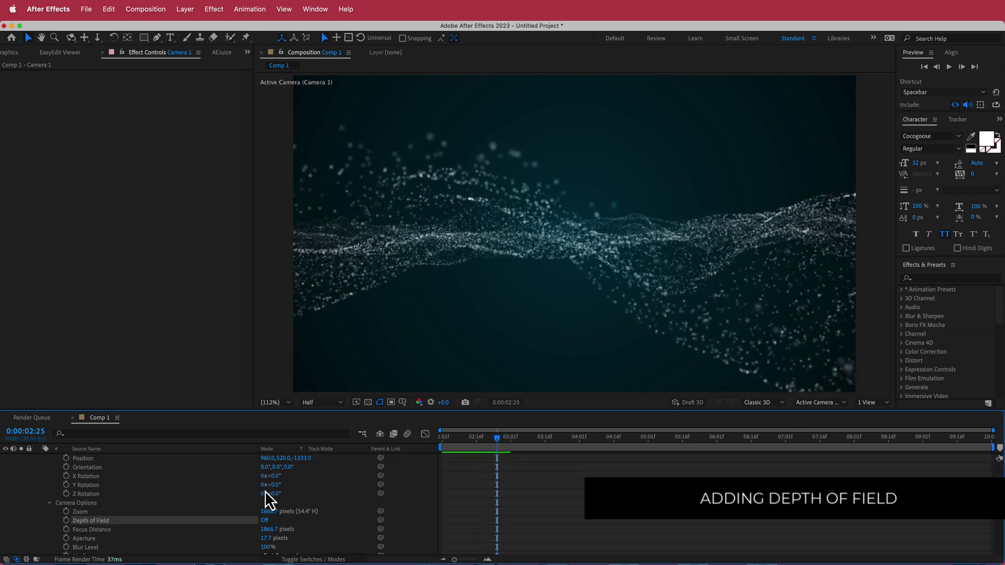
{"action": "scroll", "coordinate": [162, 479], "scroll_direction": "down", "scroll_amount": 2}
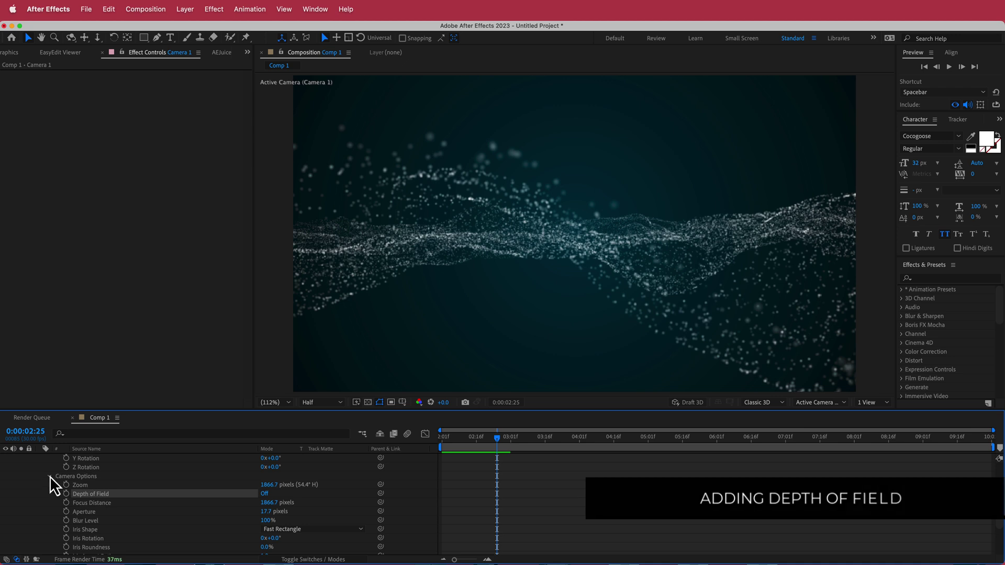
{"action": "left_click", "coordinate": [264, 494]}
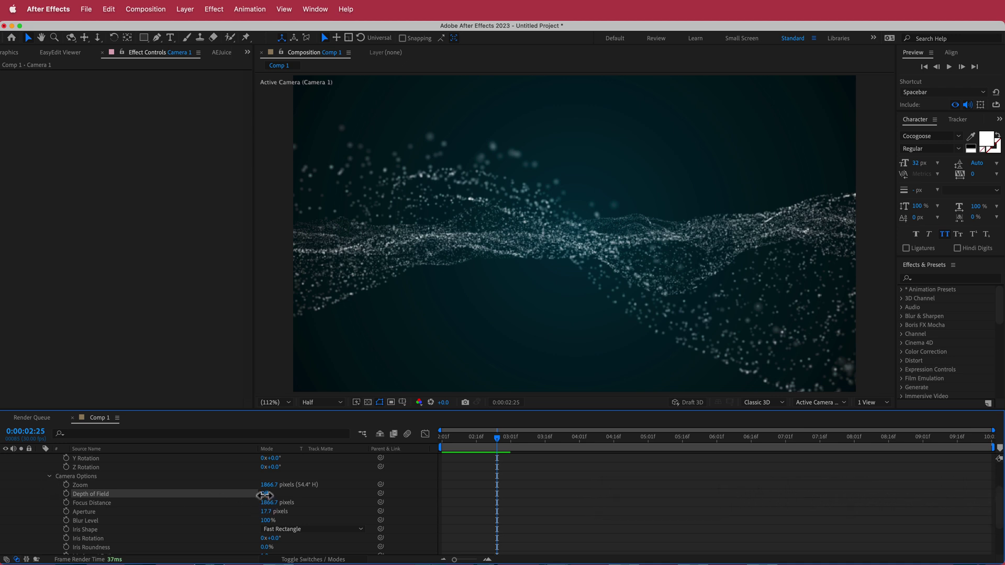
{"action": "left_click", "coordinate": [272, 502]}
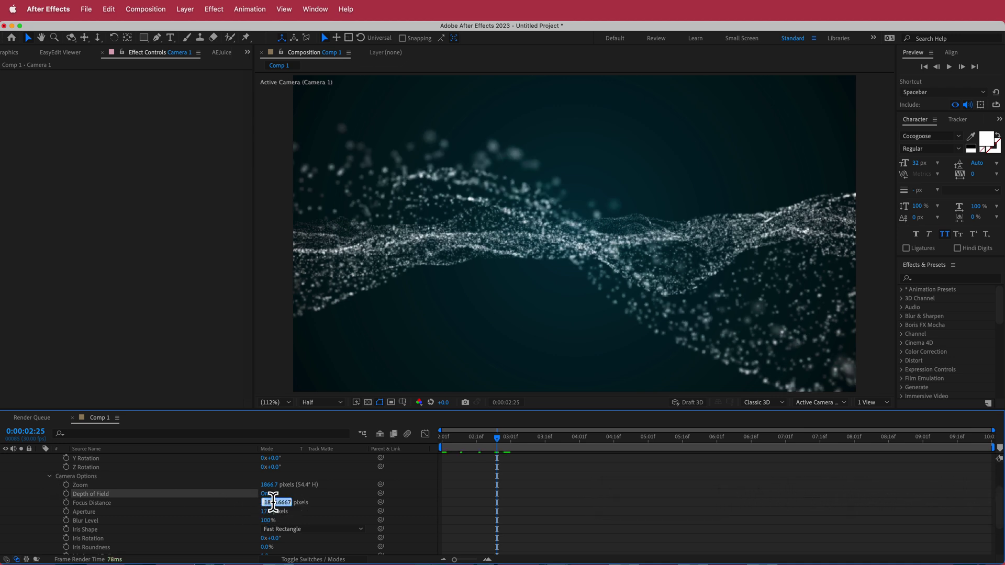
{"action": "type", "text": "860"}
{"action": "key", "text": "Return"}
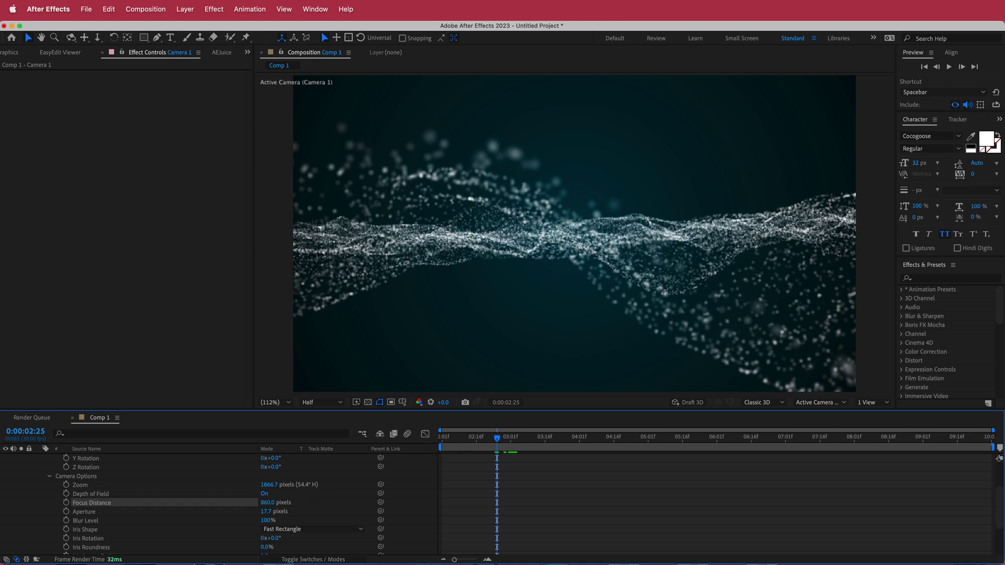
- Set Camera 1's Aperture to 40 pixels and its Blur Level to 110%
{"action": "left_click", "coordinate": [267, 511]}
{"action": "key", "text": "Return"}
{"action": "left_click", "coordinate": [268, 521]}
{"action": "type", "text": "110"}
{"action": "key", "text": "Return"}
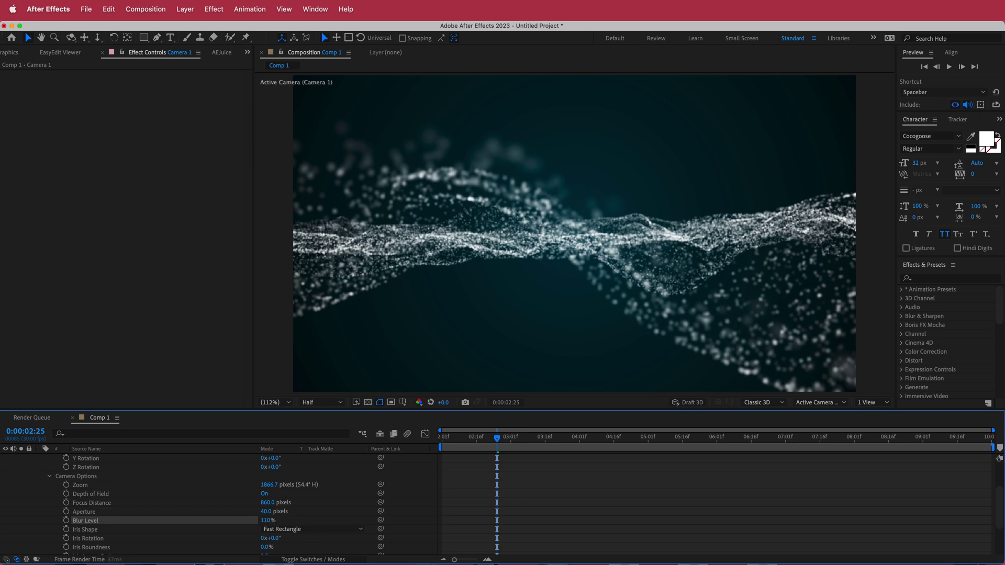
- Scrub the composition to examine the depth-of-field blur on the waves, and return to 0:00:02:01 with Camera 1's Transform properties in view
{"action": "left_click", "coordinate": [510, 437]}
{"action": "left_click_drag", "start_coordinate": [517, 438], "coordinate": [546, 443]}
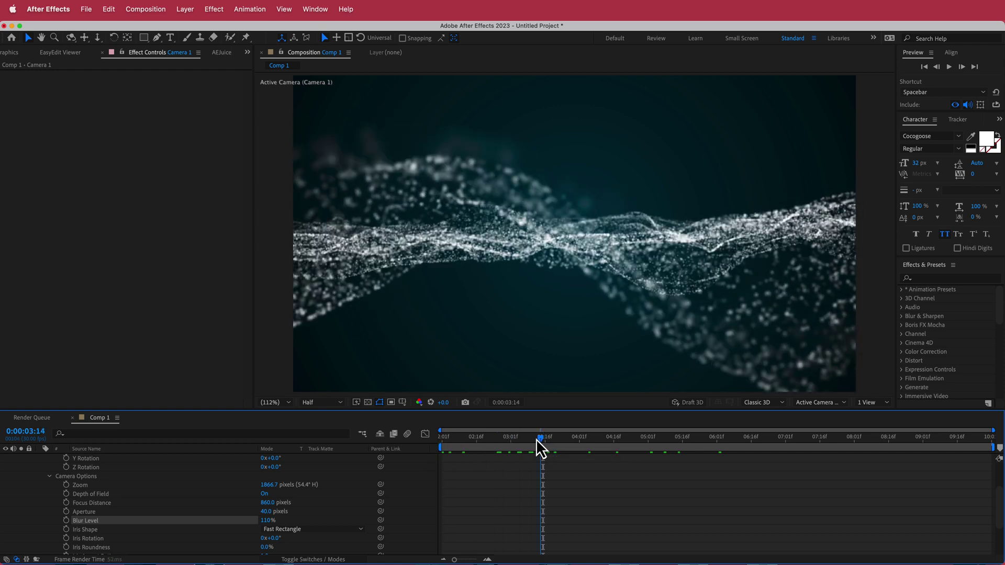
{"action": "left_click_drag", "start_coordinate": [539, 448], "coordinate": [417, 457]}
{"action": "scroll", "coordinate": [381, 513], "scroll_direction": "up", "scroll_amount": 3}
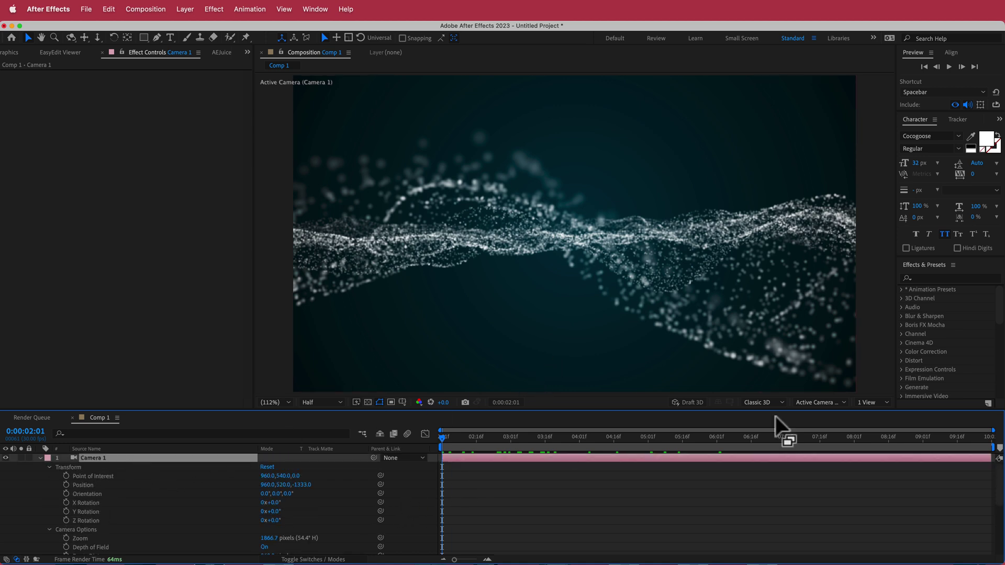
- Switch the composition viewer to 2 Views and zoom the Top view out to 33.3% to show the whole camera
{"action": "left_click", "coordinate": [871, 403]}
{"action": "left_click", "coordinate": [890, 424]}
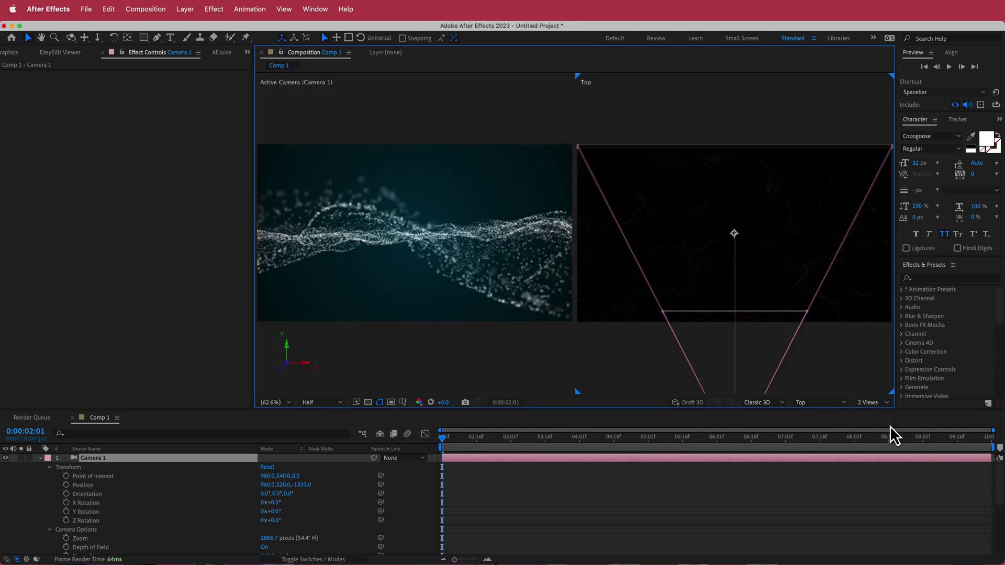
{"action": "key", "text": "comma"}
{"action": "key", "text": "comma"}
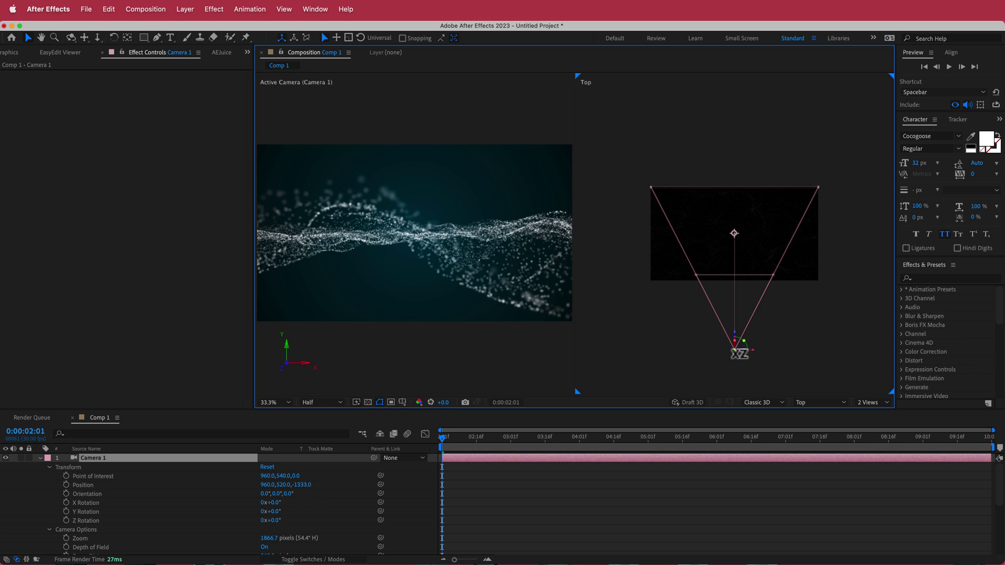
- Move Camera 1 closer to the waves, to Position 954, 522, -1201, and keyframe its Z Rotation at -3° at 0:00:02:01
{"action": "left_click_drag", "start_coordinate": [739, 353], "coordinate": [739, 342]}
{"action": "mouse_move", "coordinate": [442, 438]}
{"action": "left_mouse_down"}
{"action": "mouse_move", "coordinate": [675, 440]}
{"action": "mouse_move", "coordinate": [978, 409]}
{"action": "mouse_move", "coordinate": [720, 437]}
{"action": "mouse_move", "coordinate": [429, 450]}
{"action": "left_mouse_up"}
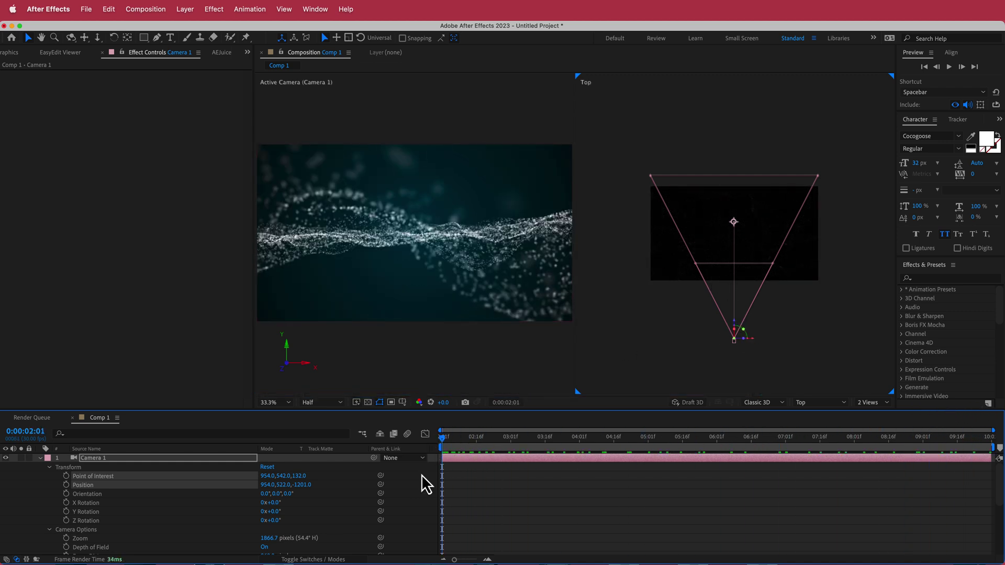
{"action": "left_click", "coordinate": [67, 520]}
{"action": "left_click", "coordinate": [273, 520]}
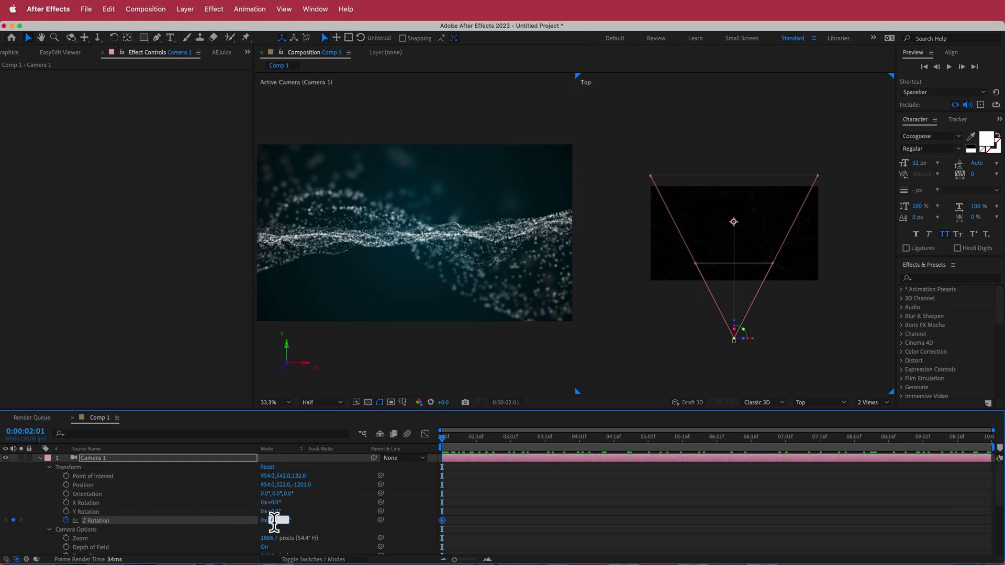
{"action": "type", "text": "-3"}
{"action": "key", "text": "Return"}
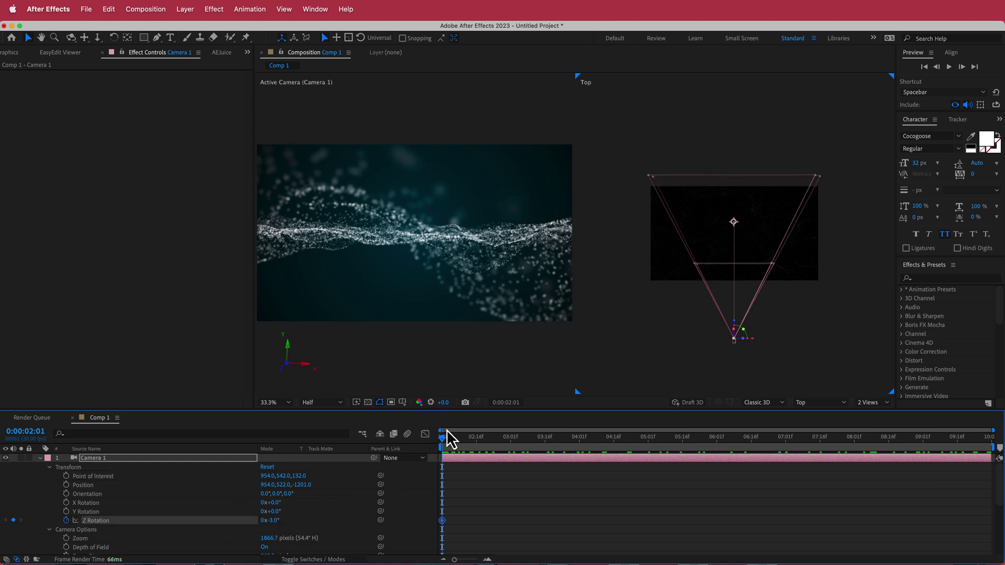
- Keyframe Camera 1's Z Rotation at 3° at 0:00:10:00 and play through the camera roll
{"action": "left_click_drag", "start_coordinate": [487, 437], "coordinate": [989, 436]}
{"action": "left_click", "coordinate": [274, 520]}
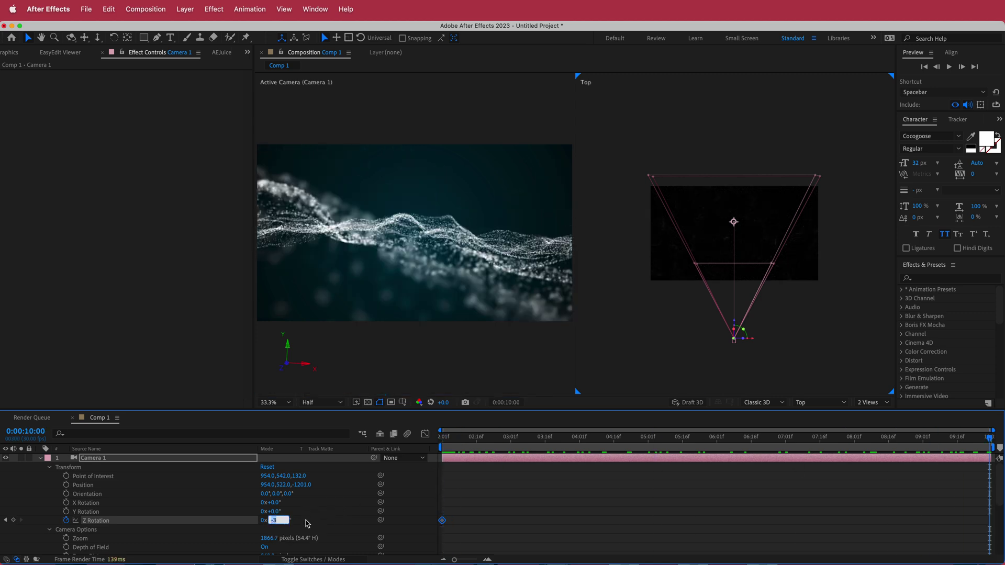
{"action": "type", "text": "3"}
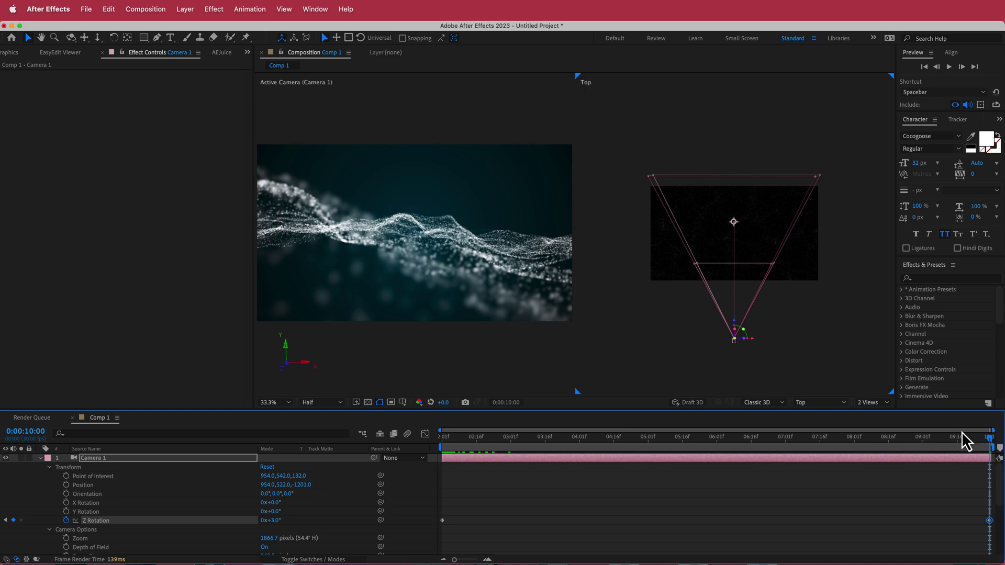
{"action": "left_click_drag", "start_coordinate": [991, 447], "coordinate": [539, 484]}
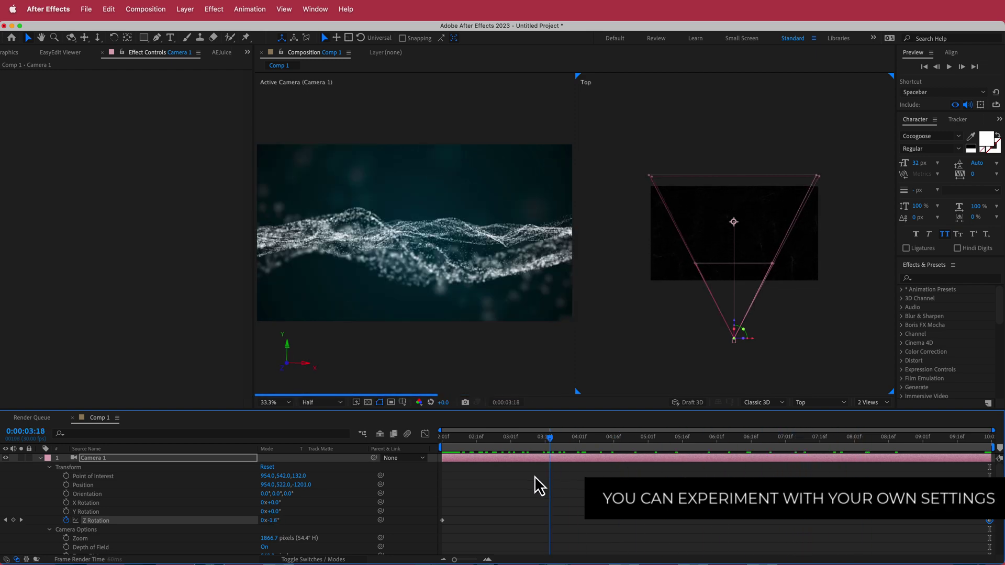
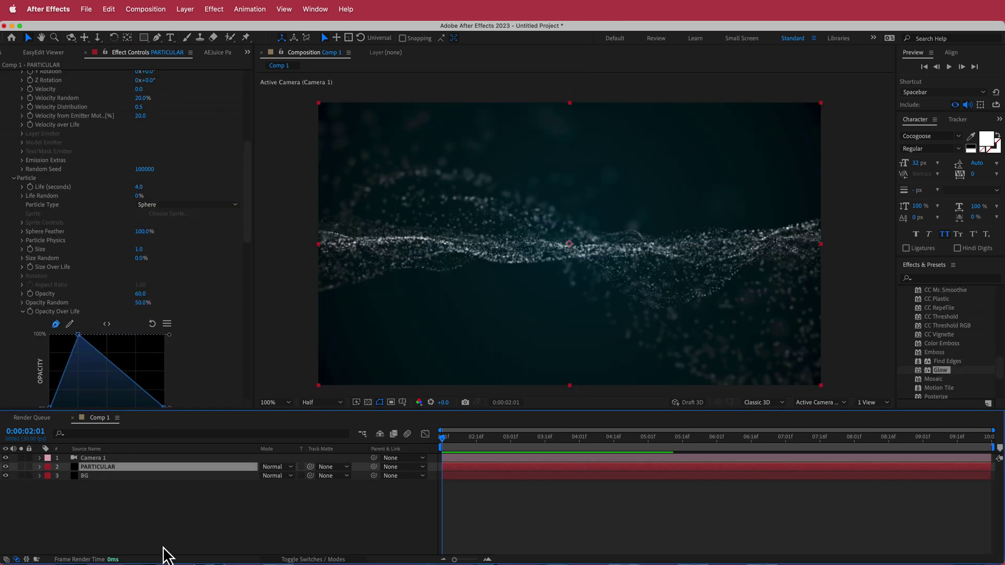
- Review the effect settings of the BG and PARTICULAR layers, including emitter and particle size, and preview the waves up to 0:00:02:08
{"action": "left_click", "coordinate": [113, 494]}
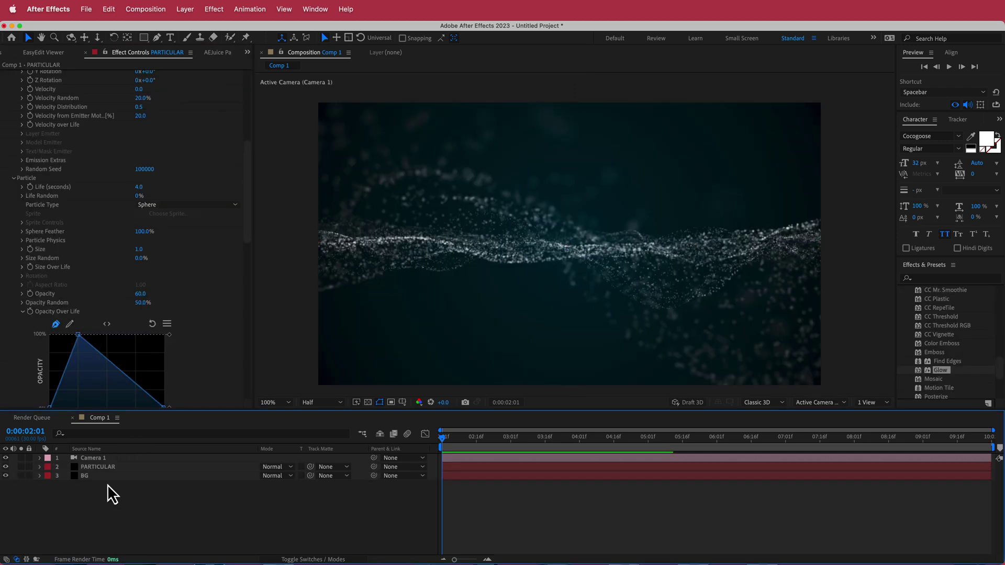
{"action": "left_click", "coordinate": [99, 467]}
{"action": "left_click", "coordinate": [116, 489]}
{"action": "left_click", "coordinate": [112, 476]}
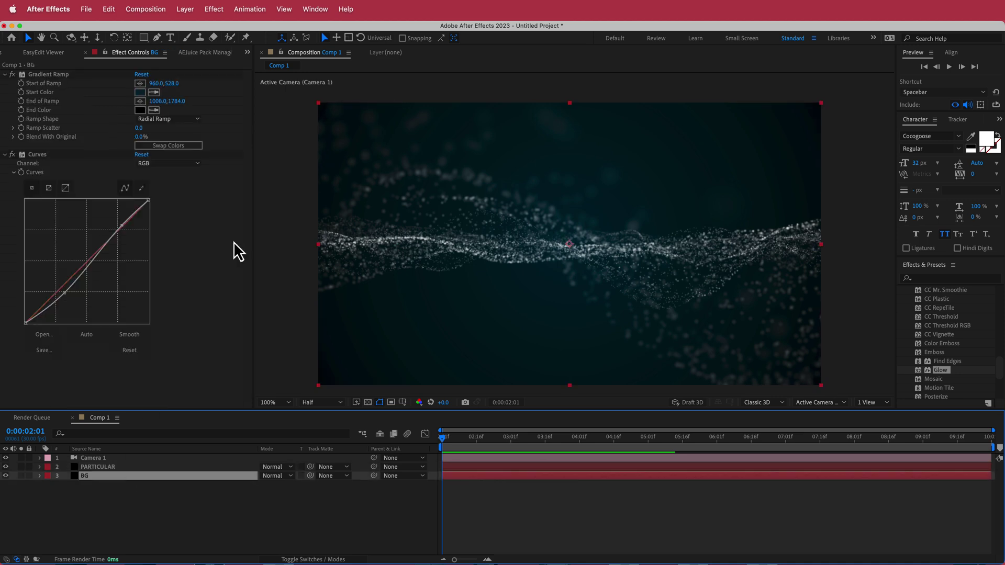
{"action": "left_click", "coordinate": [111, 467]}
{"action": "left_click_drag", "start_coordinate": [248, 157], "coordinate": [248, 173]}
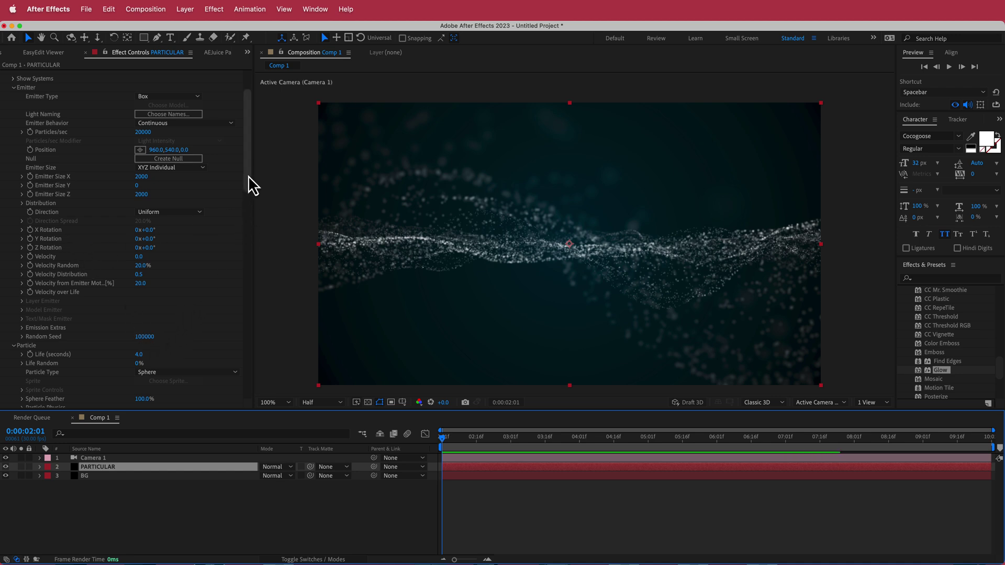
{"action": "scroll", "coordinate": [251, 178], "scroll_direction": "up", "scroll_amount": 3}
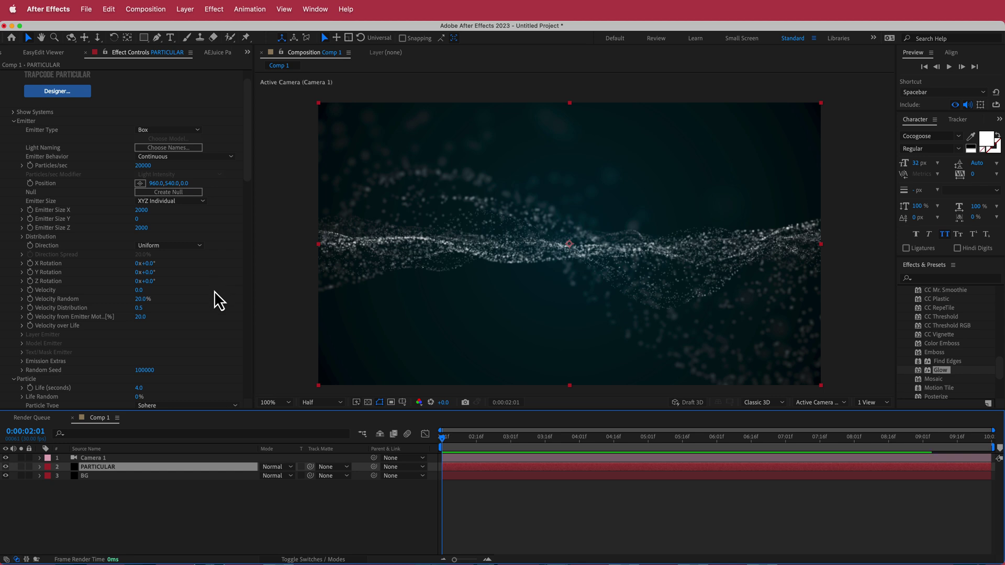
{"action": "scroll", "coordinate": [219, 300], "scroll_direction": "down", "scroll_amount": 2}
{"action": "scroll", "coordinate": [218, 300], "scroll_direction": "down", "scroll_amount": 1}
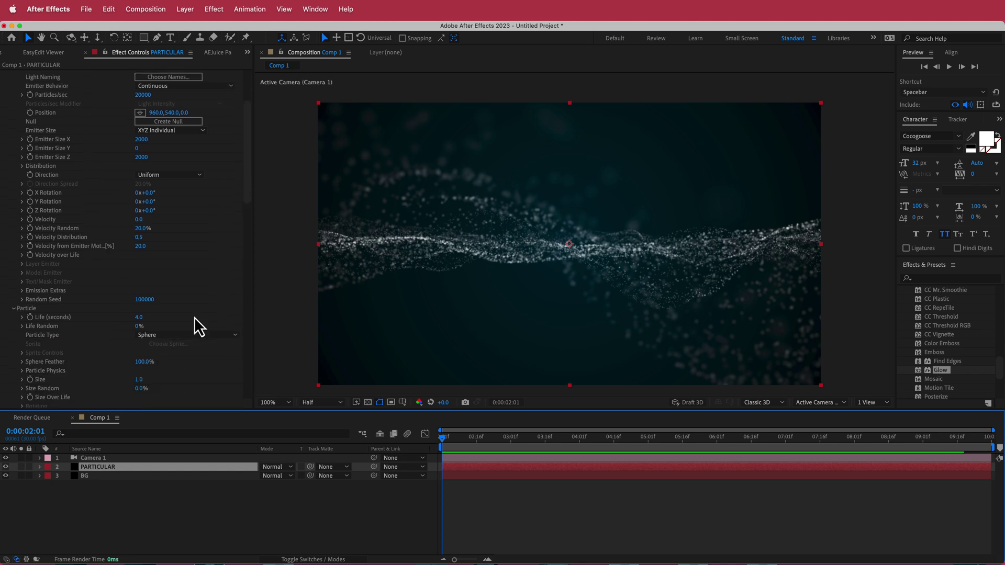
{"action": "left_click", "coordinate": [140, 382]}
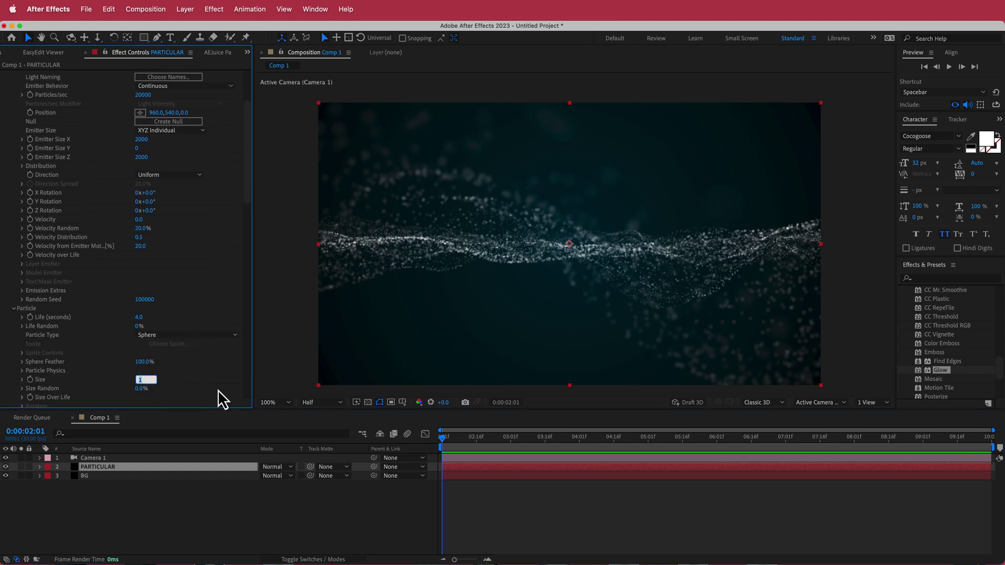
{"action": "left_click_drag", "start_coordinate": [437, 441], "coordinate": [458, 441]}
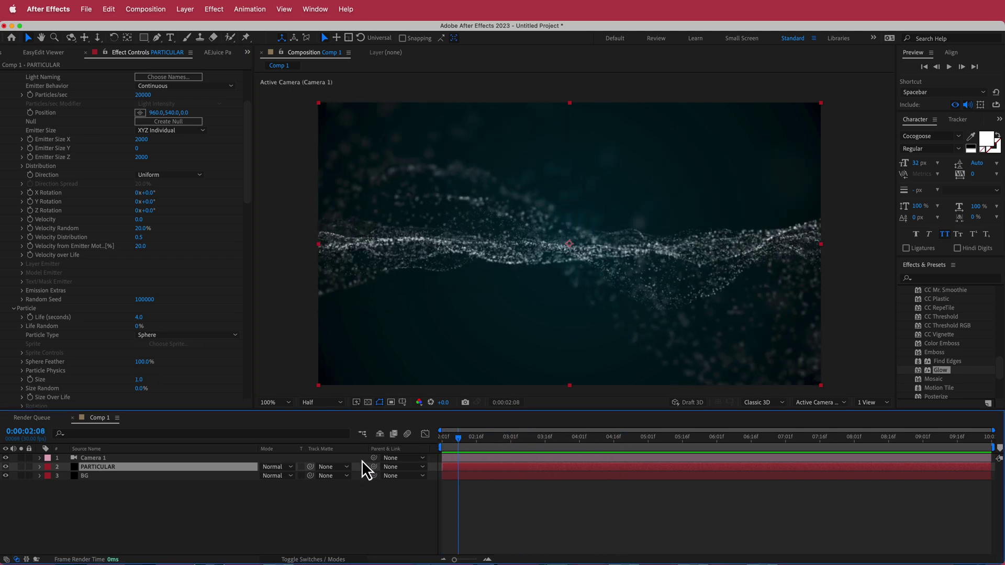
- Create an adjustment layer and place it at the top of the layer stack, above Camera 1
{"action": "right_click", "coordinate": [362, 461]}
{"action": "mouse_move", "coordinate": [370, 467]}
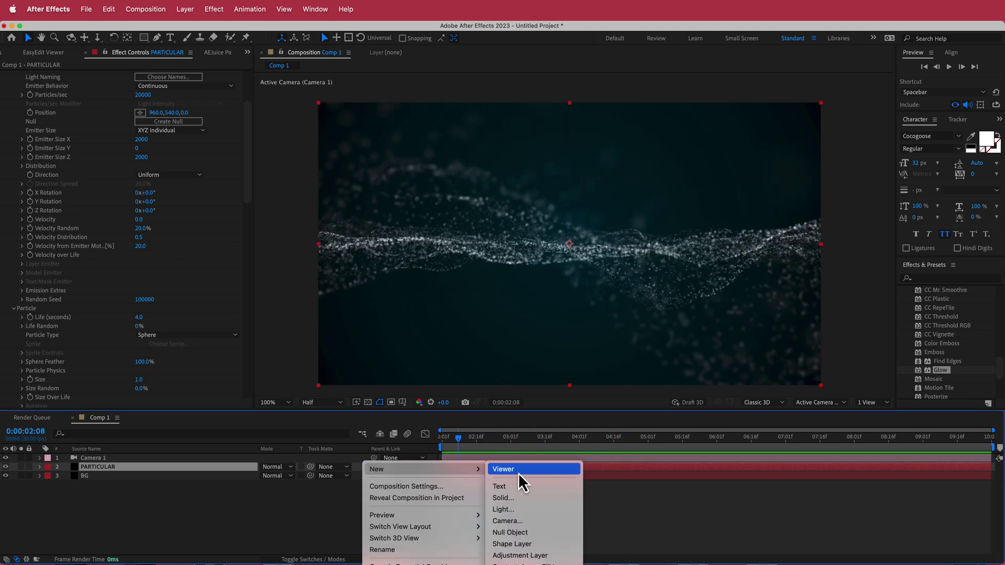
{"action": "left_click", "coordinate": [554, 554]}
{"action": "left_click_drag", "start_coordinate": [136, 467], "coordinate": [136, 456]}
- Apply Glow to the adjustment layer with Glow Threshold 57.6%, Radius 106 and Intensity 1.7, and preview it up to 0:00:06:05
{"action": "key", "text": "ctrl+space"}
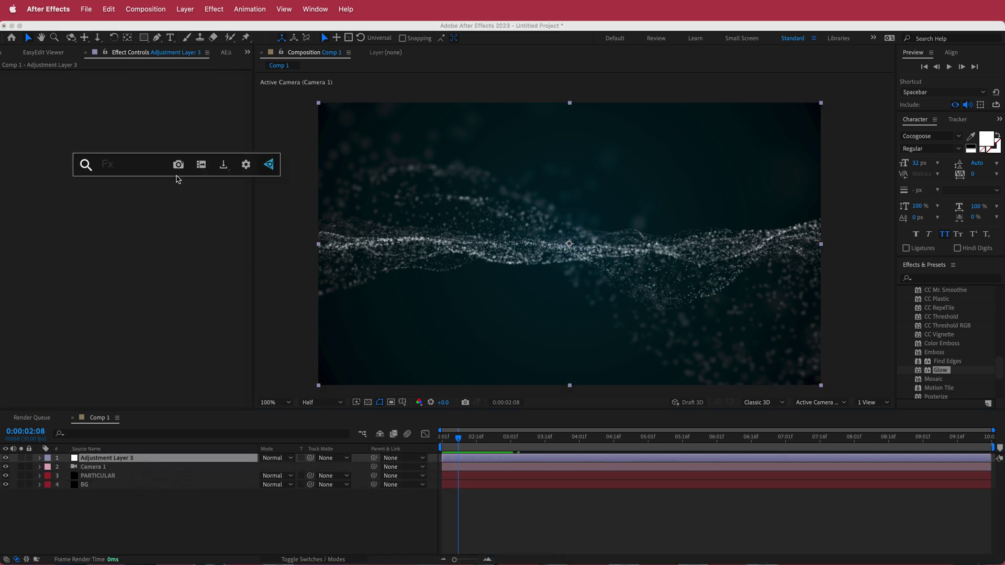
{"action": "type", "text": "glo"}
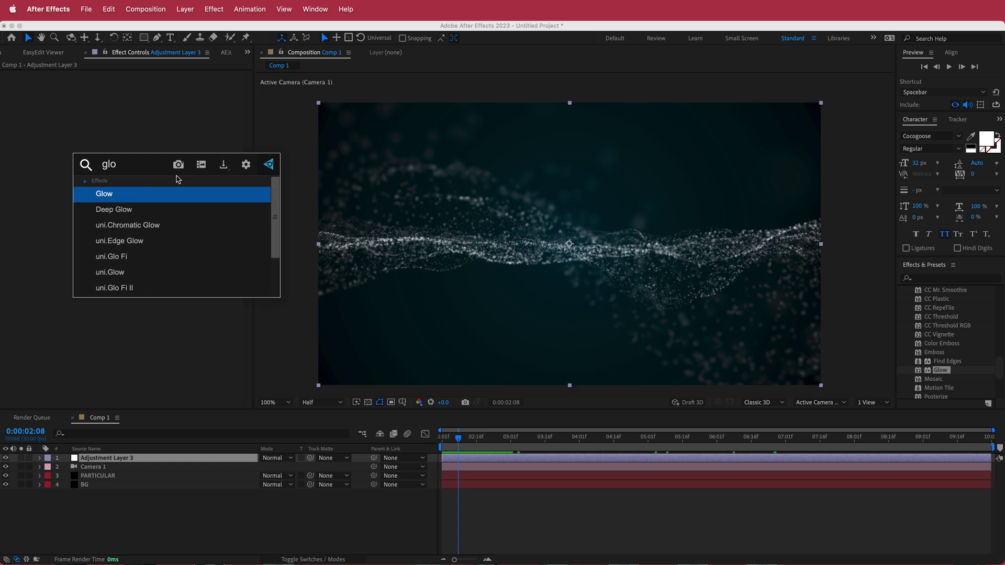
{"action": "key", "text": "Return"}
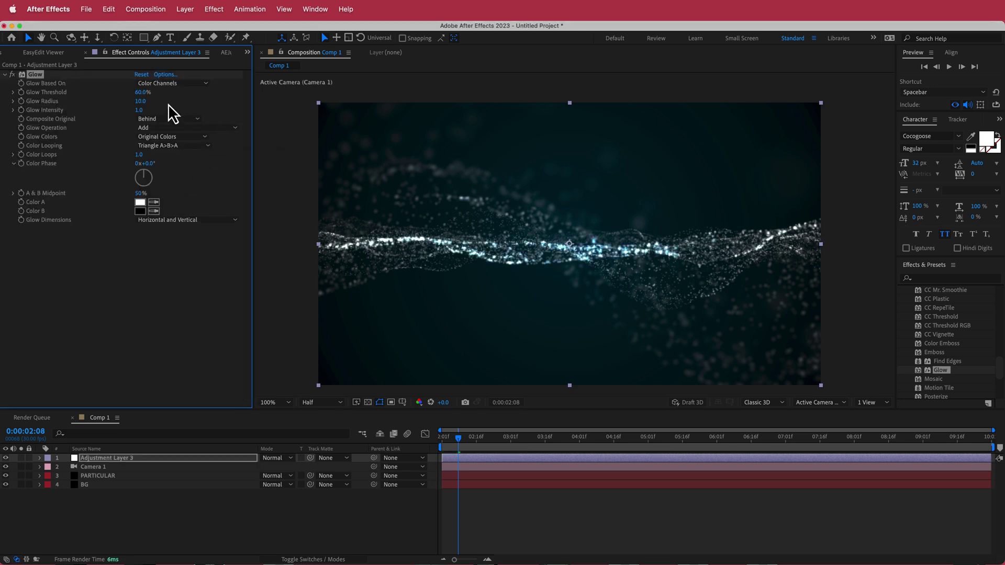
{"action": "left_click_drag", "start_coordinate": [141, 92], "coordinate": [173, 107]}
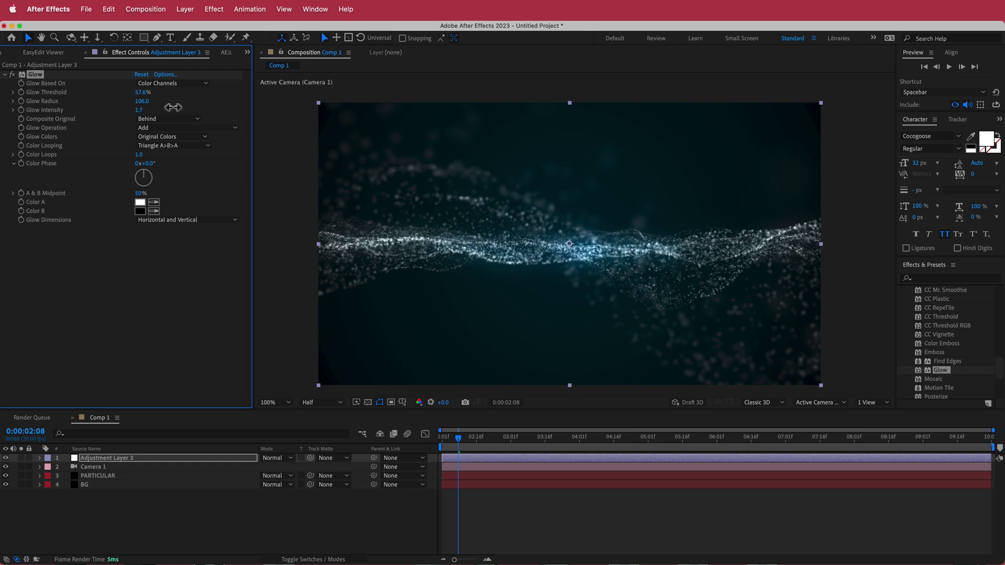
{"action": "left_click_drag", "start_coordinate": [459, 449], "coordinate": [725, 439]}
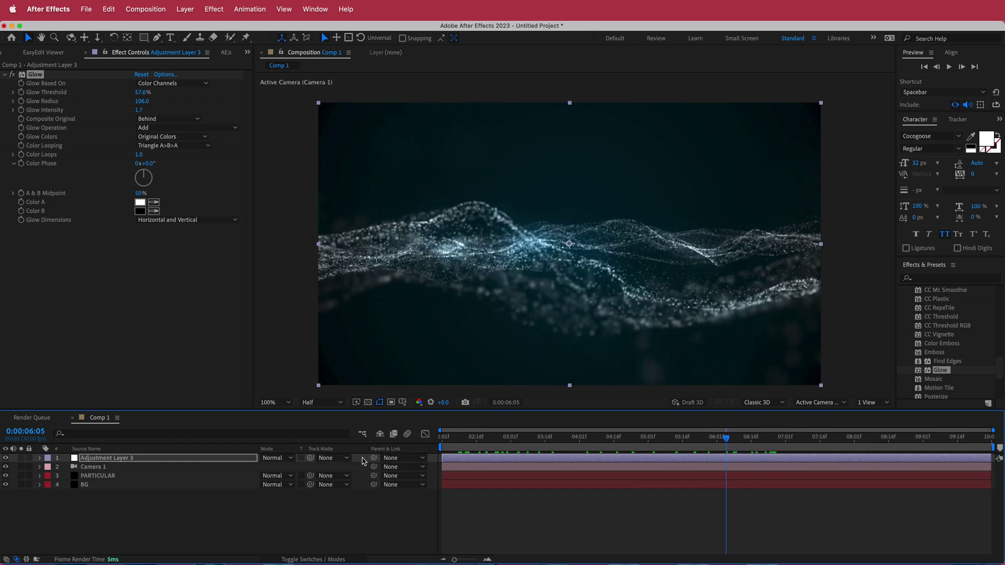
- Apply the Noise effect to the adjustment layer, open its Amount of Noise for editing, and scrub through the composition
{"action": "key", "text": "ctrl+space"}
{"action": "type", "text": "nois"}
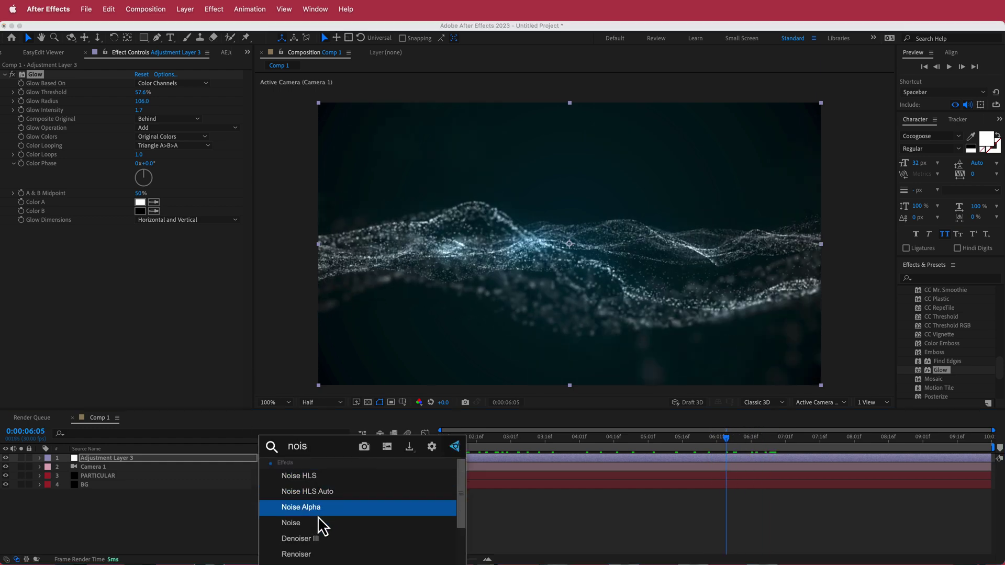
{"action": "left_click", "coordinate": [317, 521]}
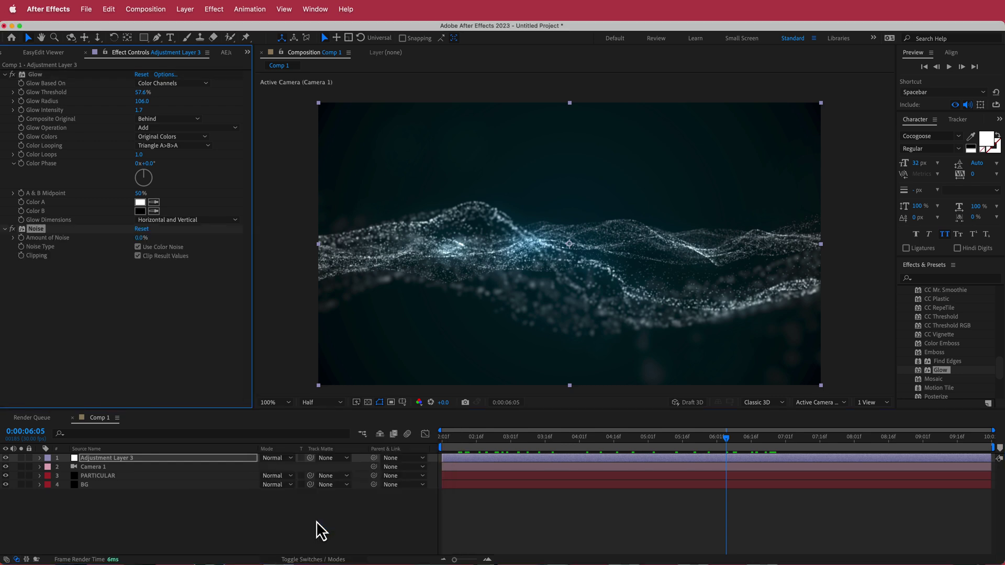
{"action": "left_click", "coordinate": [151, 238]}
{"action": "left_click_drag", "start_coordinate": [722, 444], "coordinate": [515, 453]}
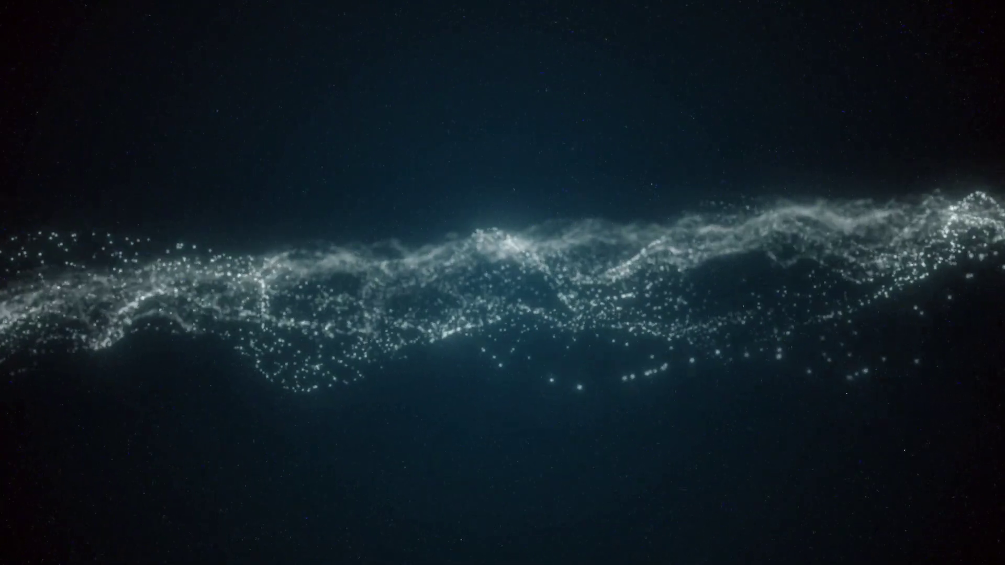